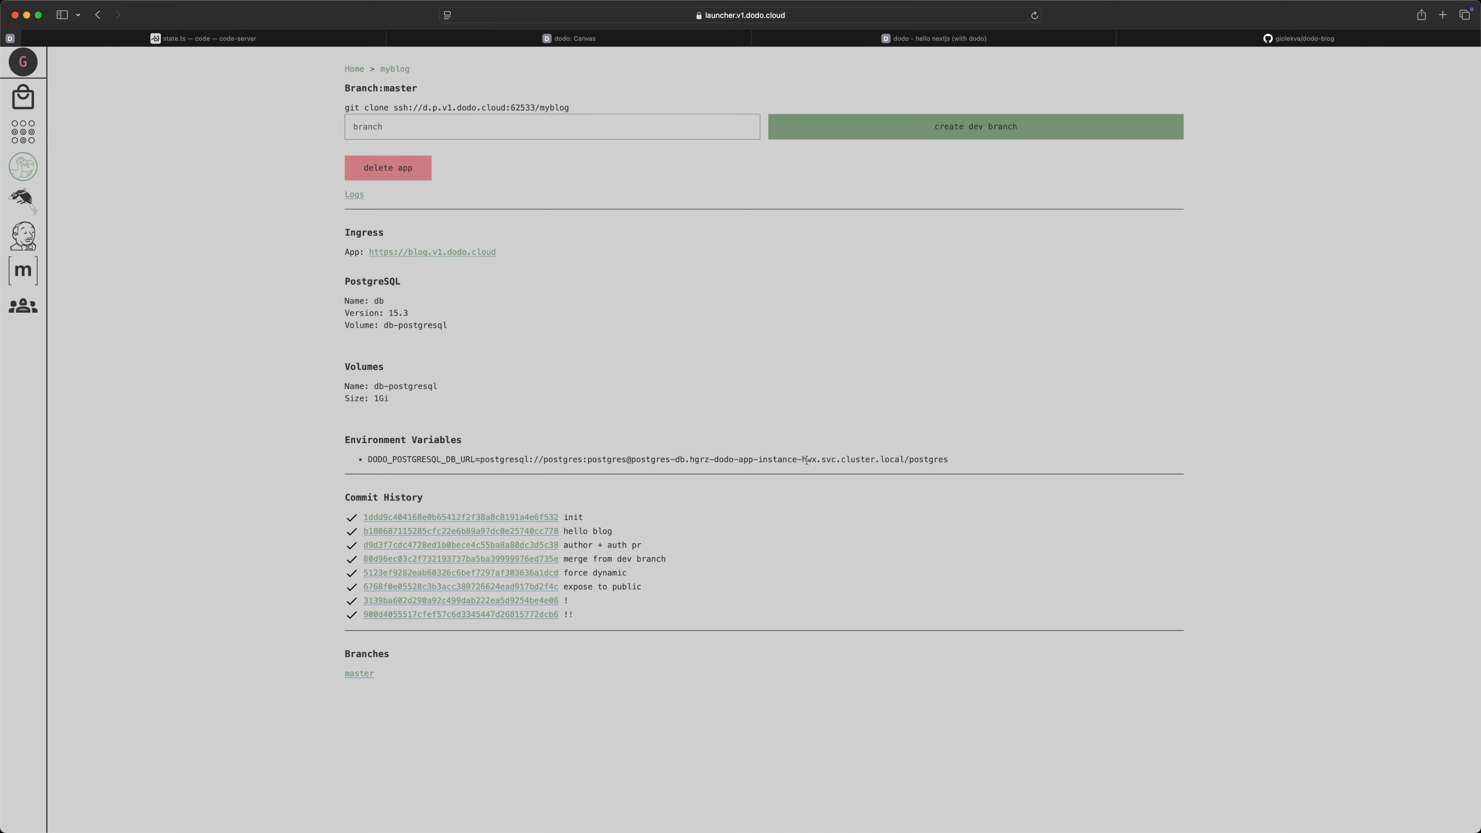
Create a new canvas project named blog.
{"action": "key", "text": "super+Tab"}
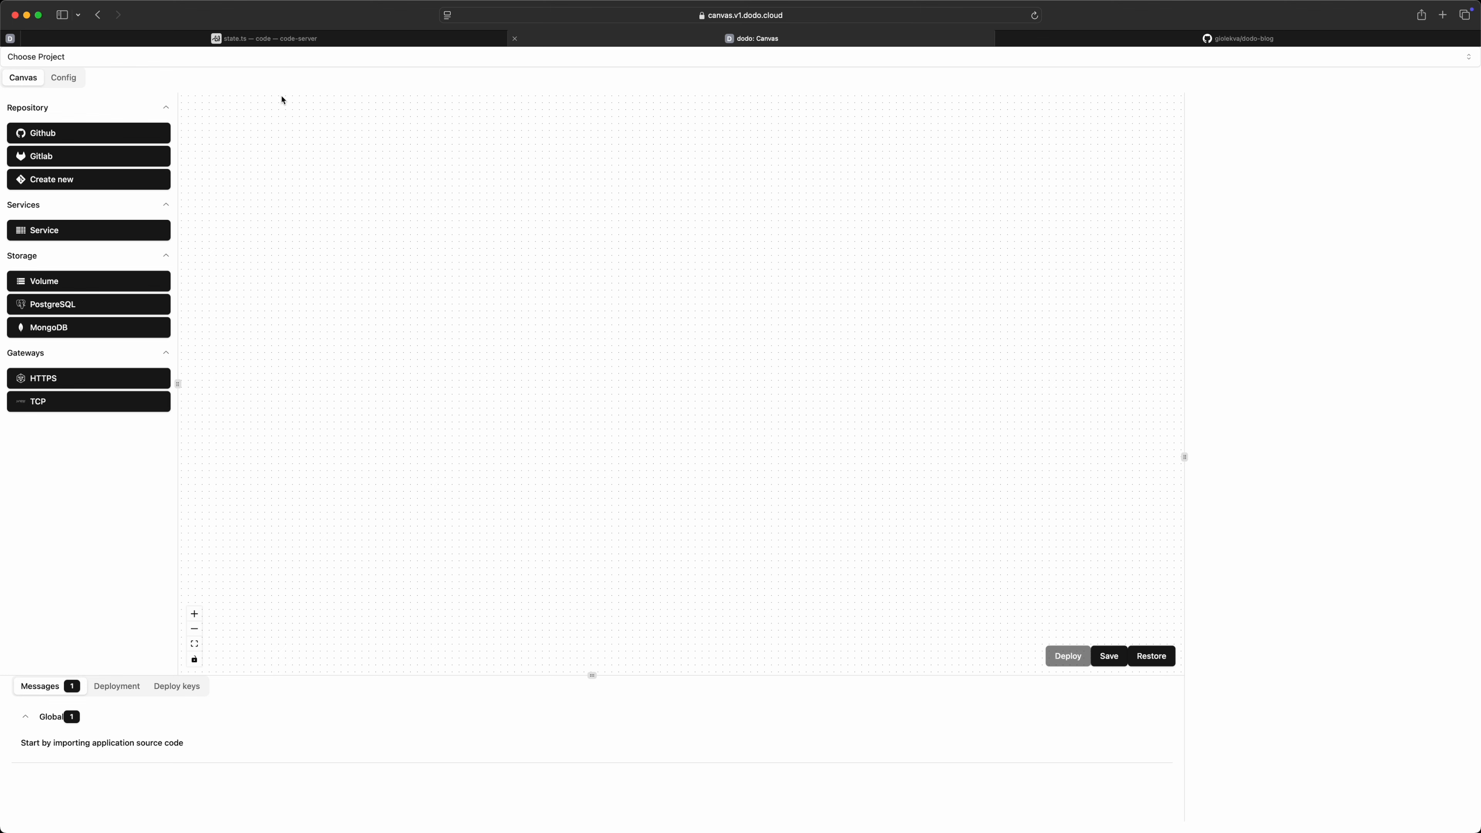
{"action": "left_click", "coordinate": [270, 61]}
{"action": "left_click", "coordinate": [249, 86]}
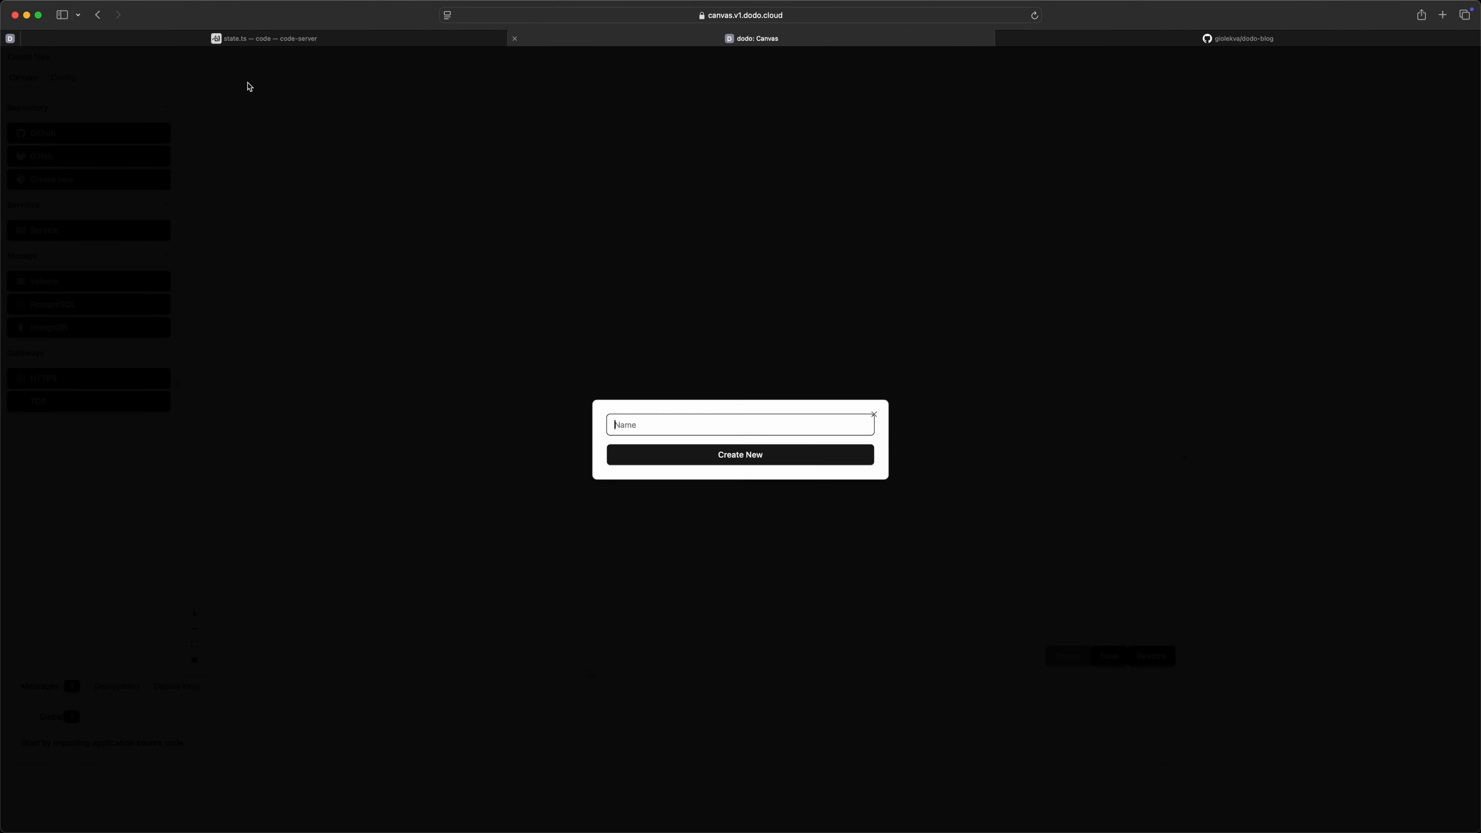
{"action": "type", "text": "blog"}
{"action": "left_click", "coordinate": [672, 460]}
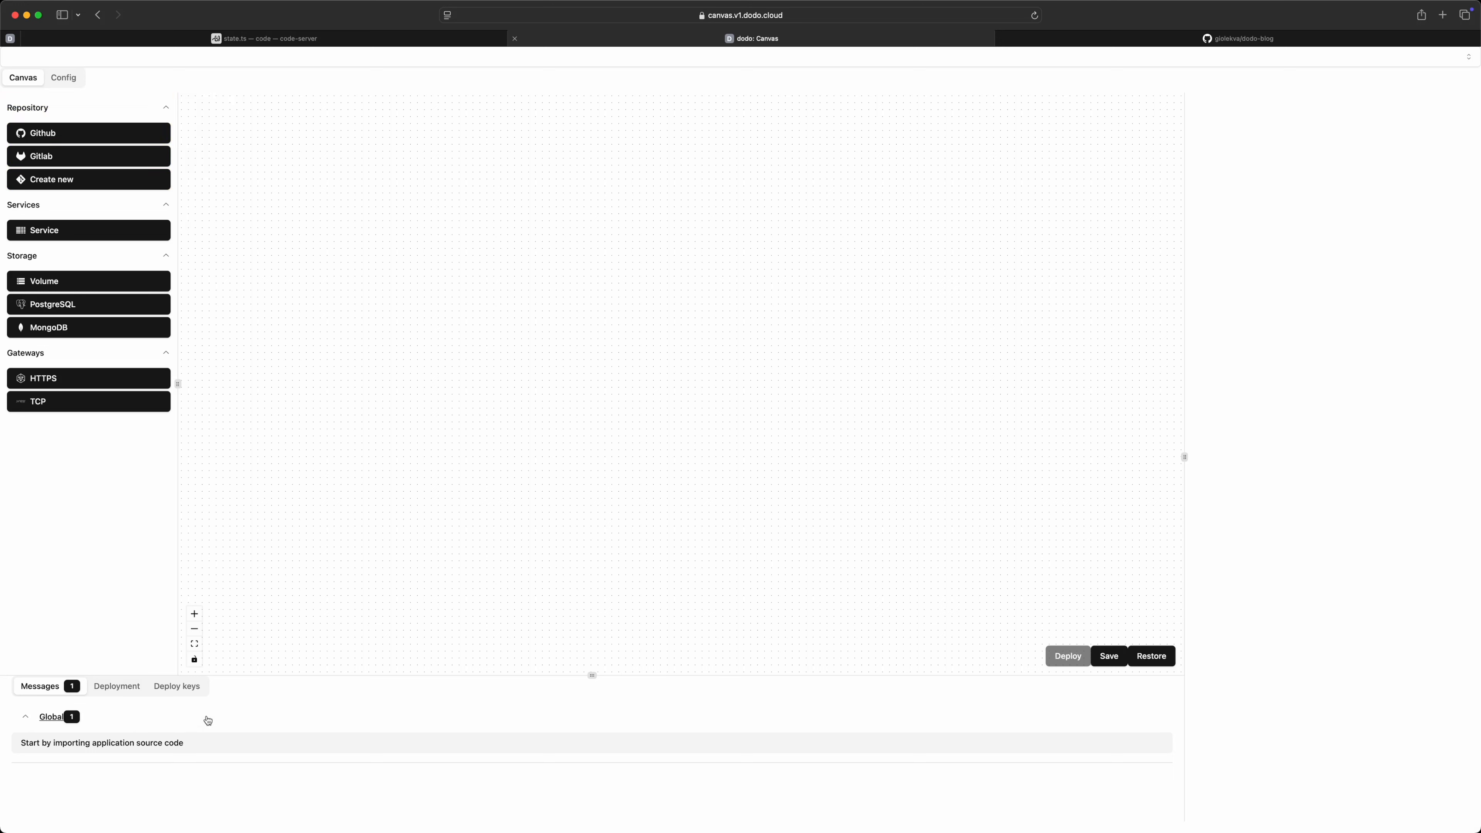
Add a Github repository node to the canvas and set its address to the SSH clone URL copied from the dodo-blog repository.
{"action": "left_click", "coordinate": [109, 138]}
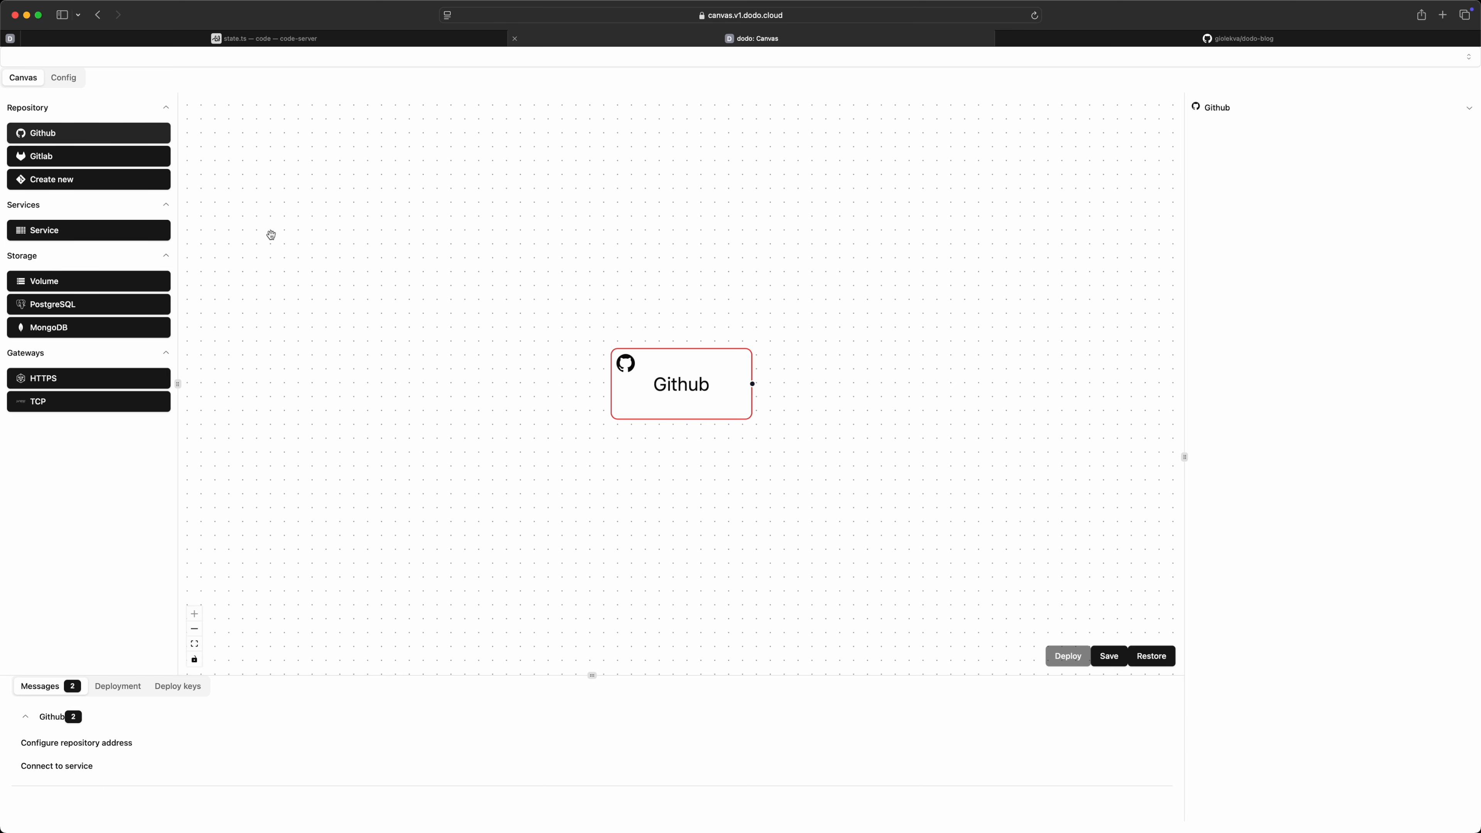
{"action": "left_click_drag", "start_coordinate": [647, 404], "coordinate": [539, 404]}
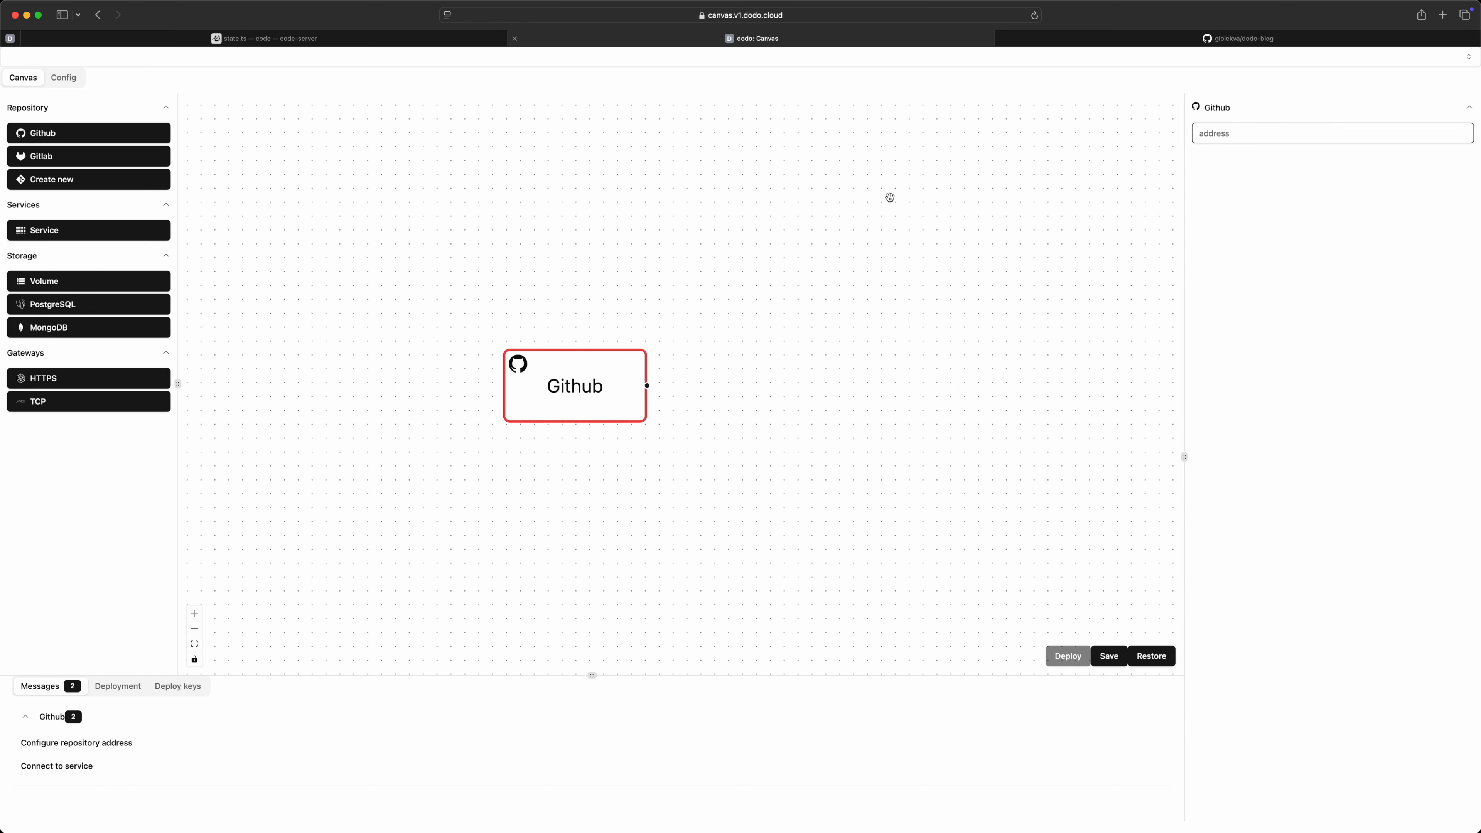
{"action": "left_click", "coordinate": [1071, 40]}
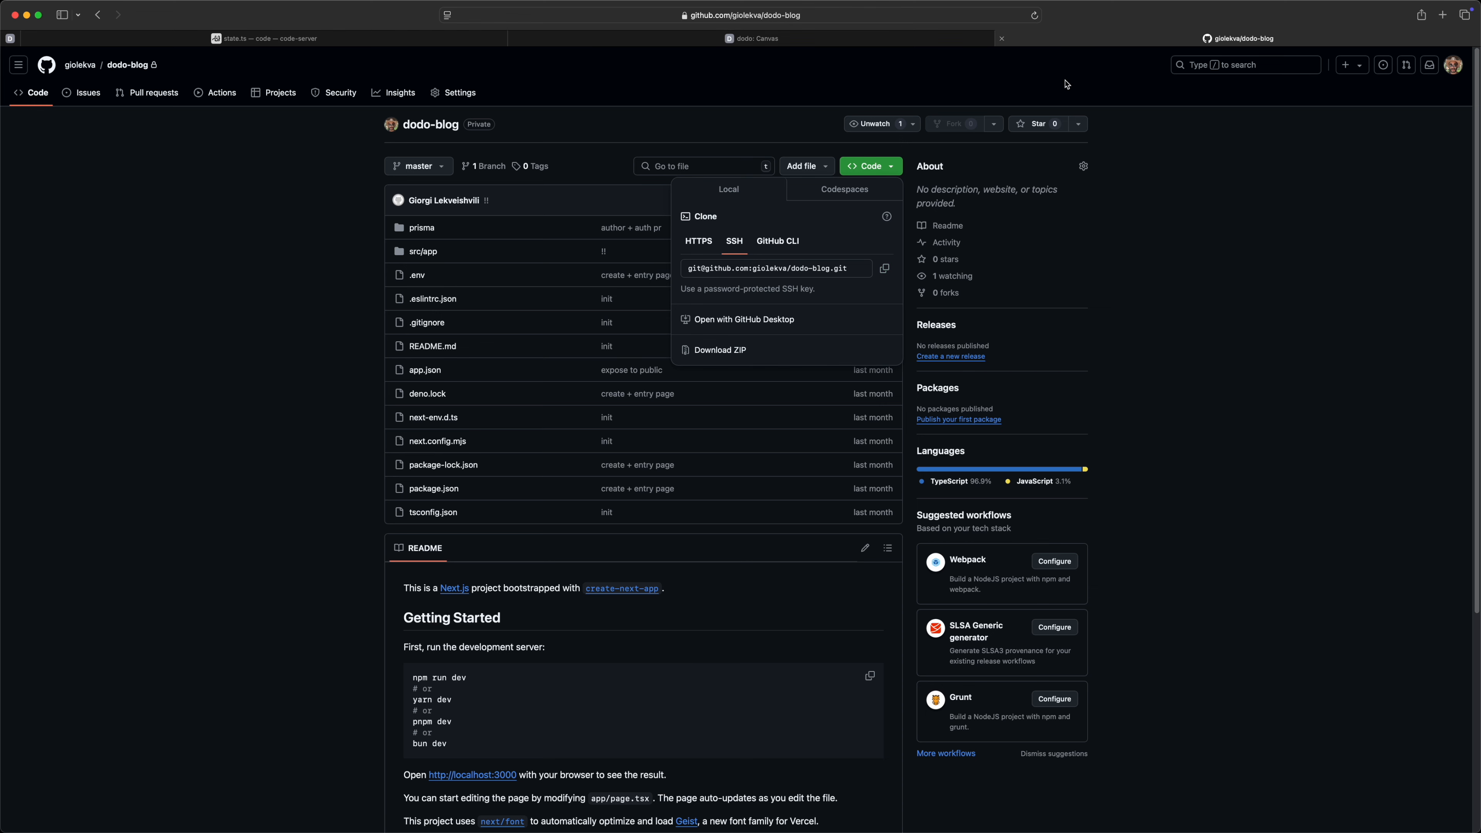
{"action": "left_click", "coordinate": [885, 269]}
{"action": "left_click", "coordinate": [857, 39]}
{"action": "left_click", "coordinate": [1221, 134]}
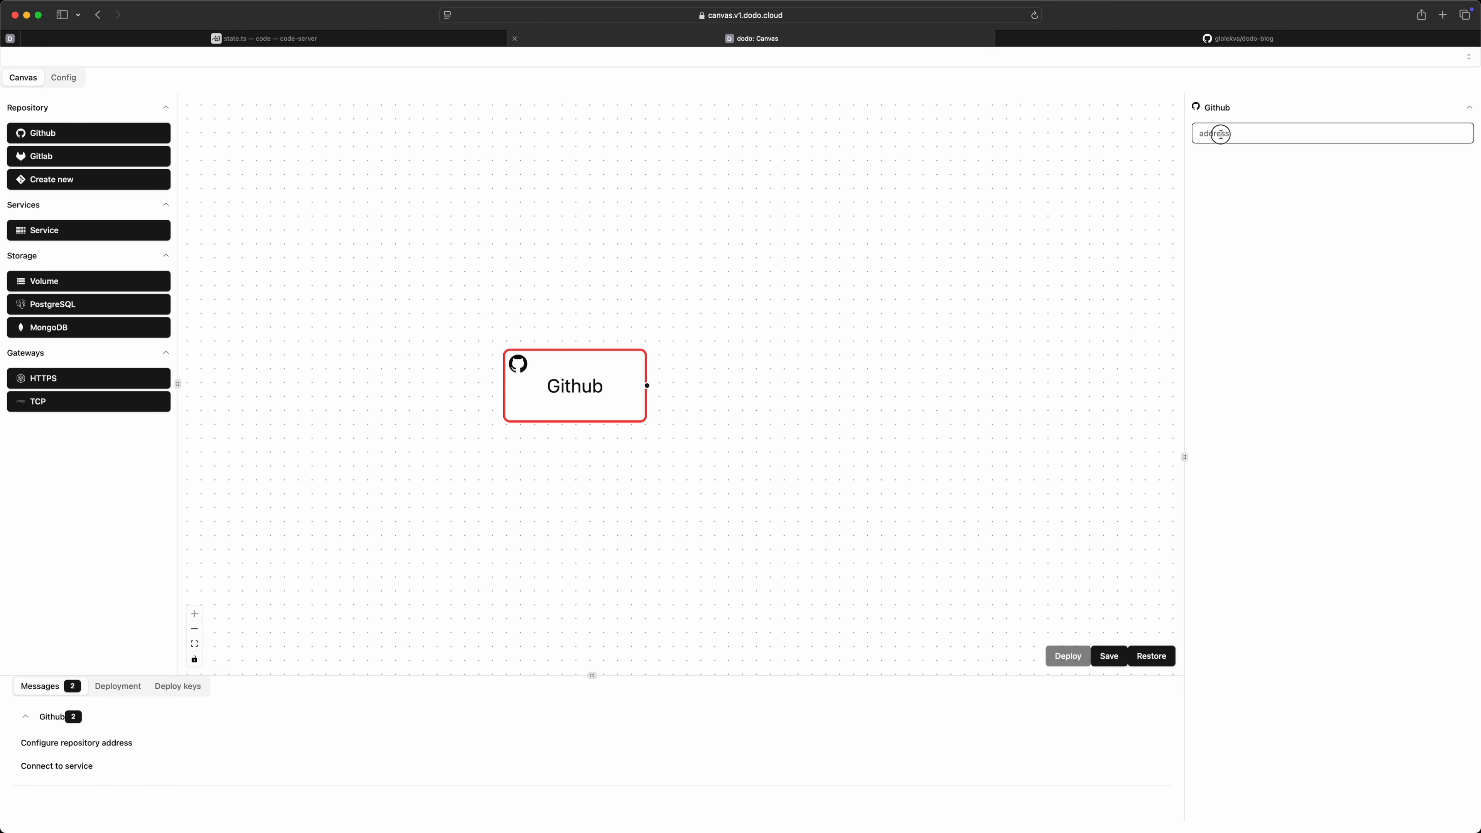
{"action": "key", "text": "super+v"}
{"action": "left_click_drag", "start_coordinate": [835, 377], "coordinate": [724, 367]}
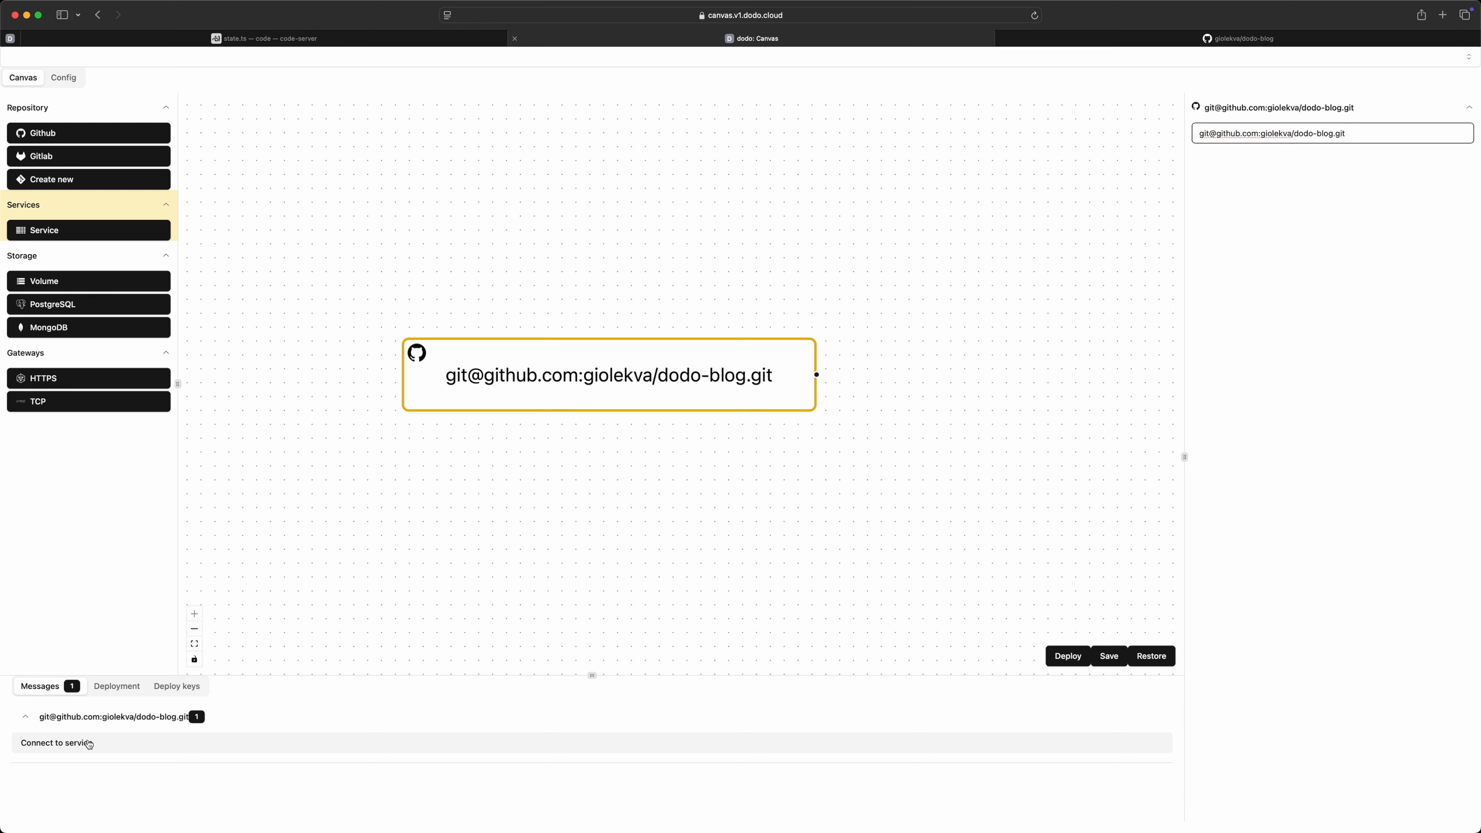
Add a Service node, place it beside the repository node and connect the repository to it.
{"action": "left_click", "coordinate": [84, 231]}
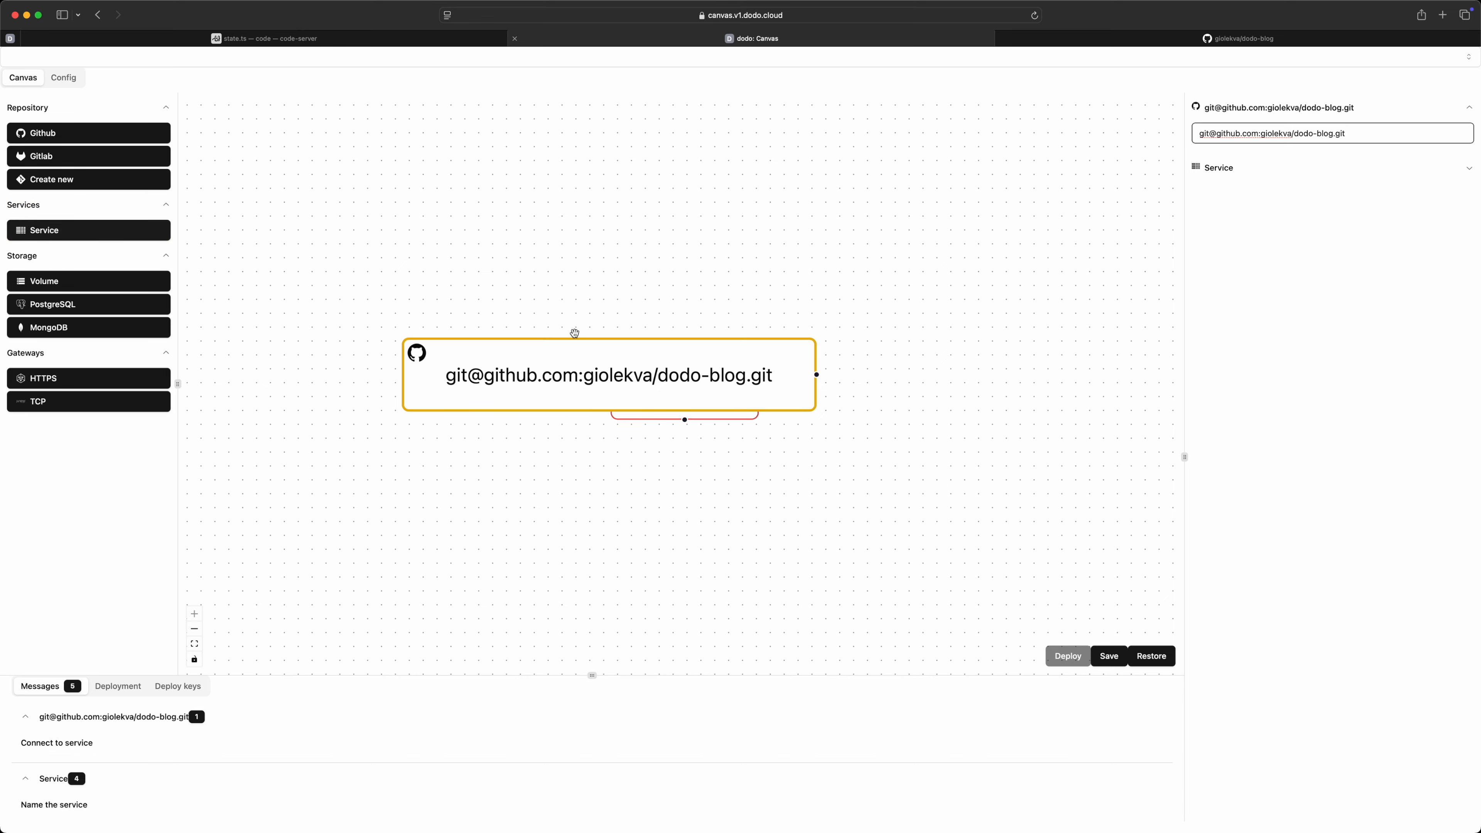
{"action": "mouse_move", "coordinate": [628, 422]}
{"action": "left_mouse_down"}
{"action": "mouse_move", "coordinate": [669, 421]}
{"action": "mouse_move", "coordinate": [652, 418]}
{"action": "left_mouse_up"}
{"action": "left_click_drag", "start_coordinate": [554, 378], "coordinate": [367, 378]}
{"action": "left_click_drag", "start_coordinate": [696, 380], "coordinate": [654, 389]}
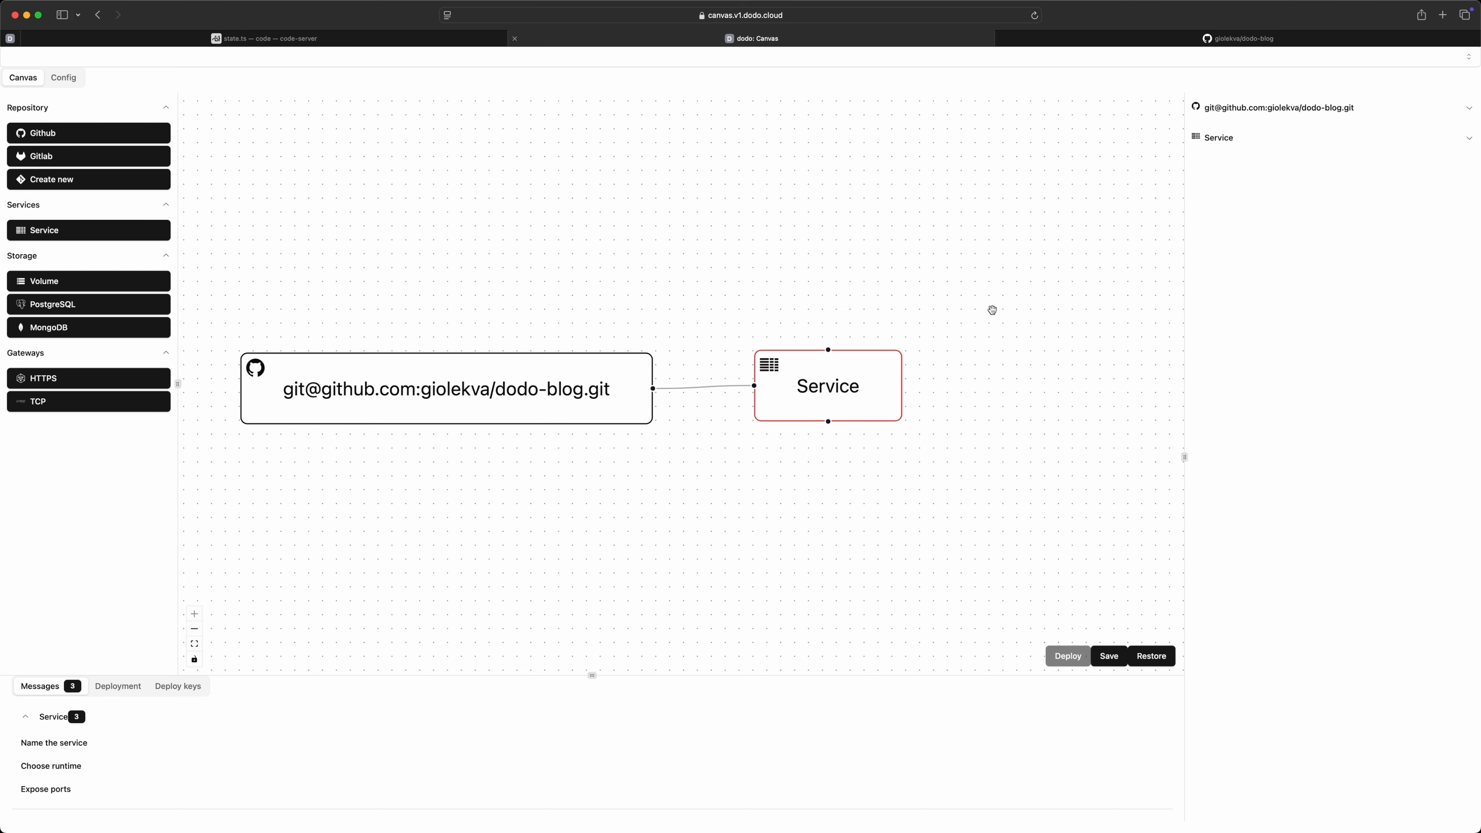
Name the service app and set its runtime to nextjs:deno-2.0.0.
{"action": "left_click", "coordinate": [869, 359]}
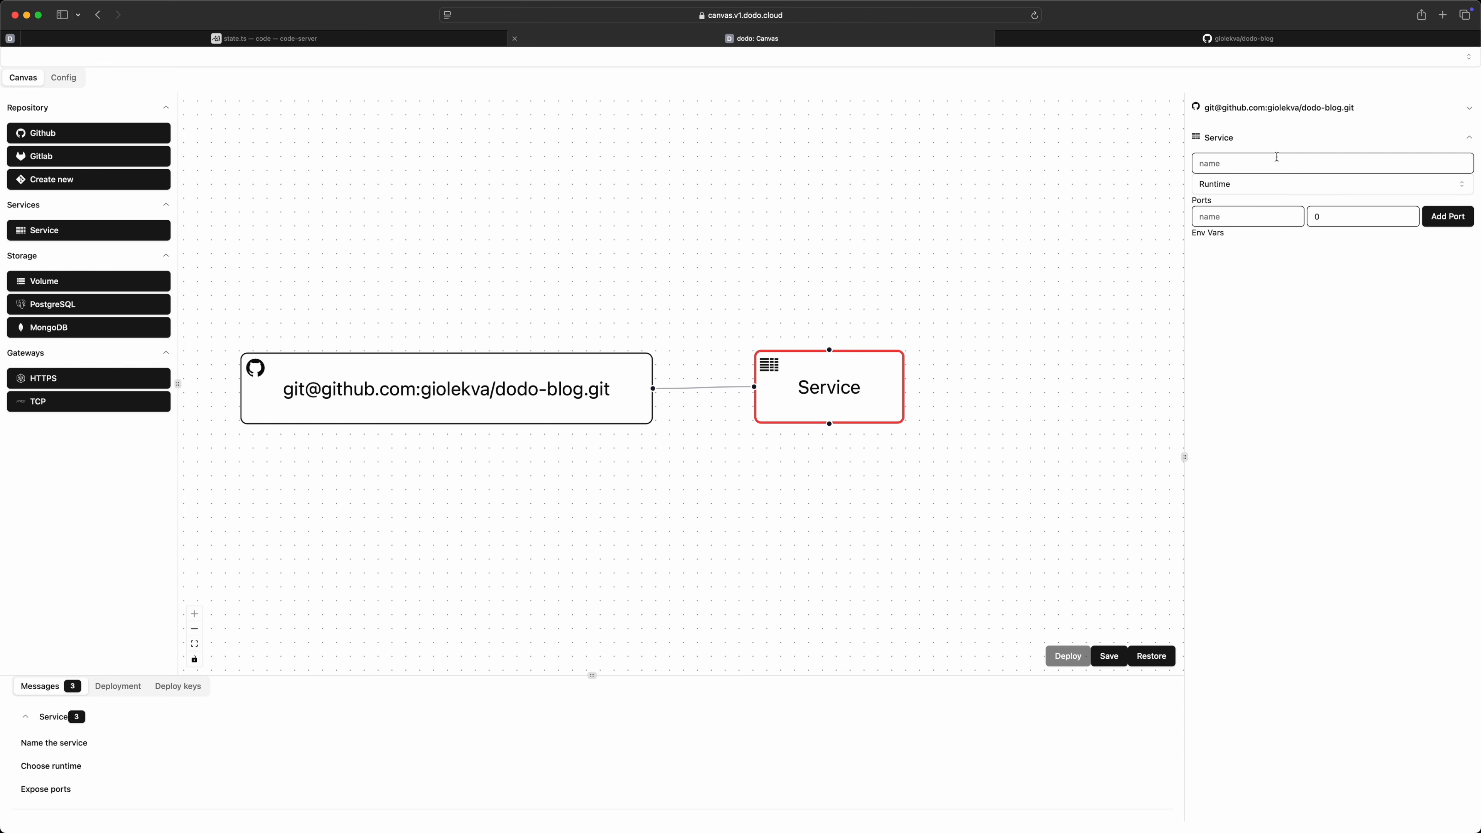
{"action": "type", "text": "app"}
{"action": "key", "text": "Tab"}
{"action": "key", "text": "Return"}
{"action": "key", "text": "Down"}
{"action": "key", "text": "Return"}
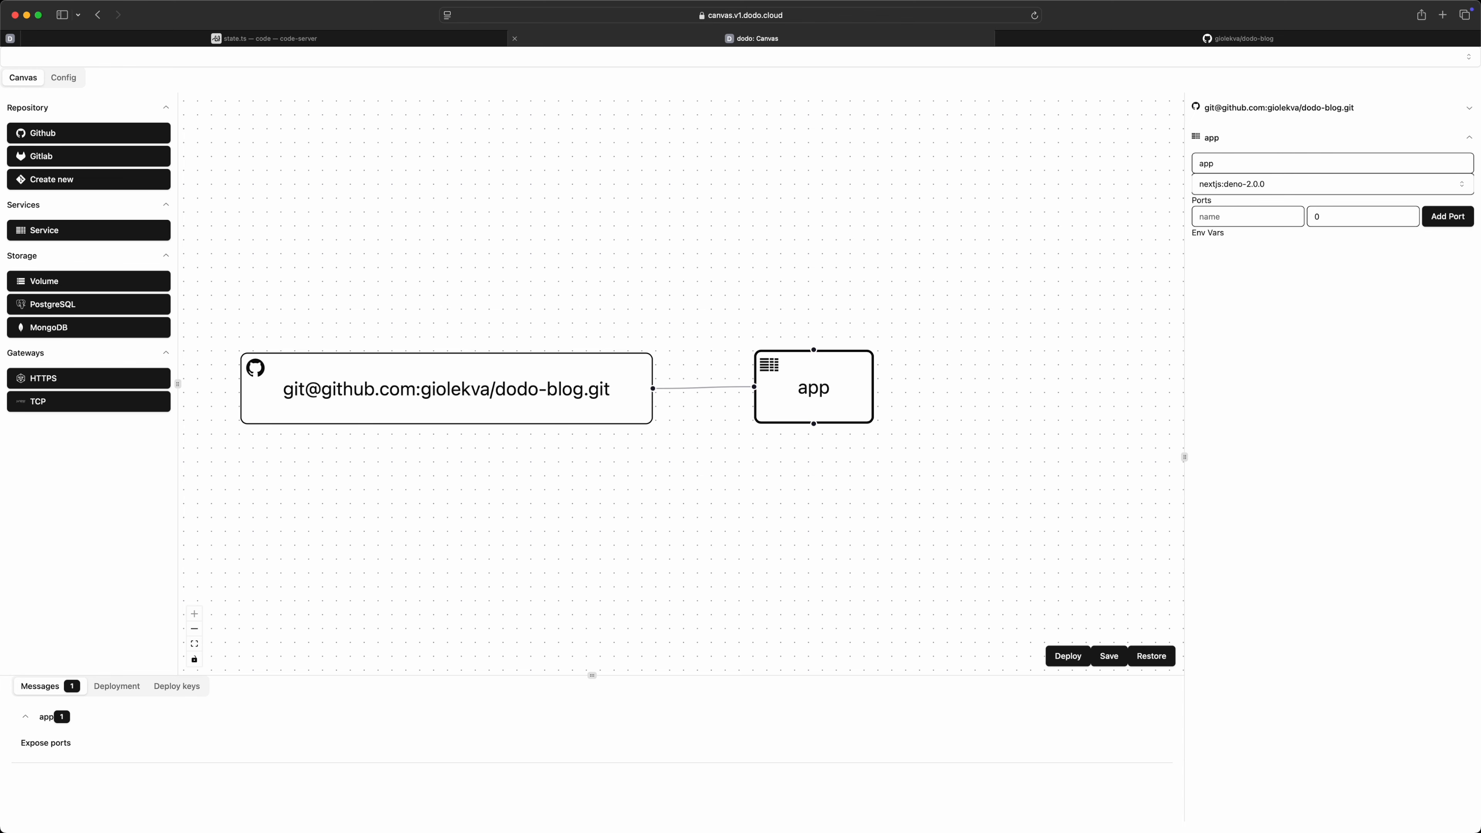
Add a port named web with value 3000 to the app service.
{"action": "left_click", "coordinate": [1246, 215]}
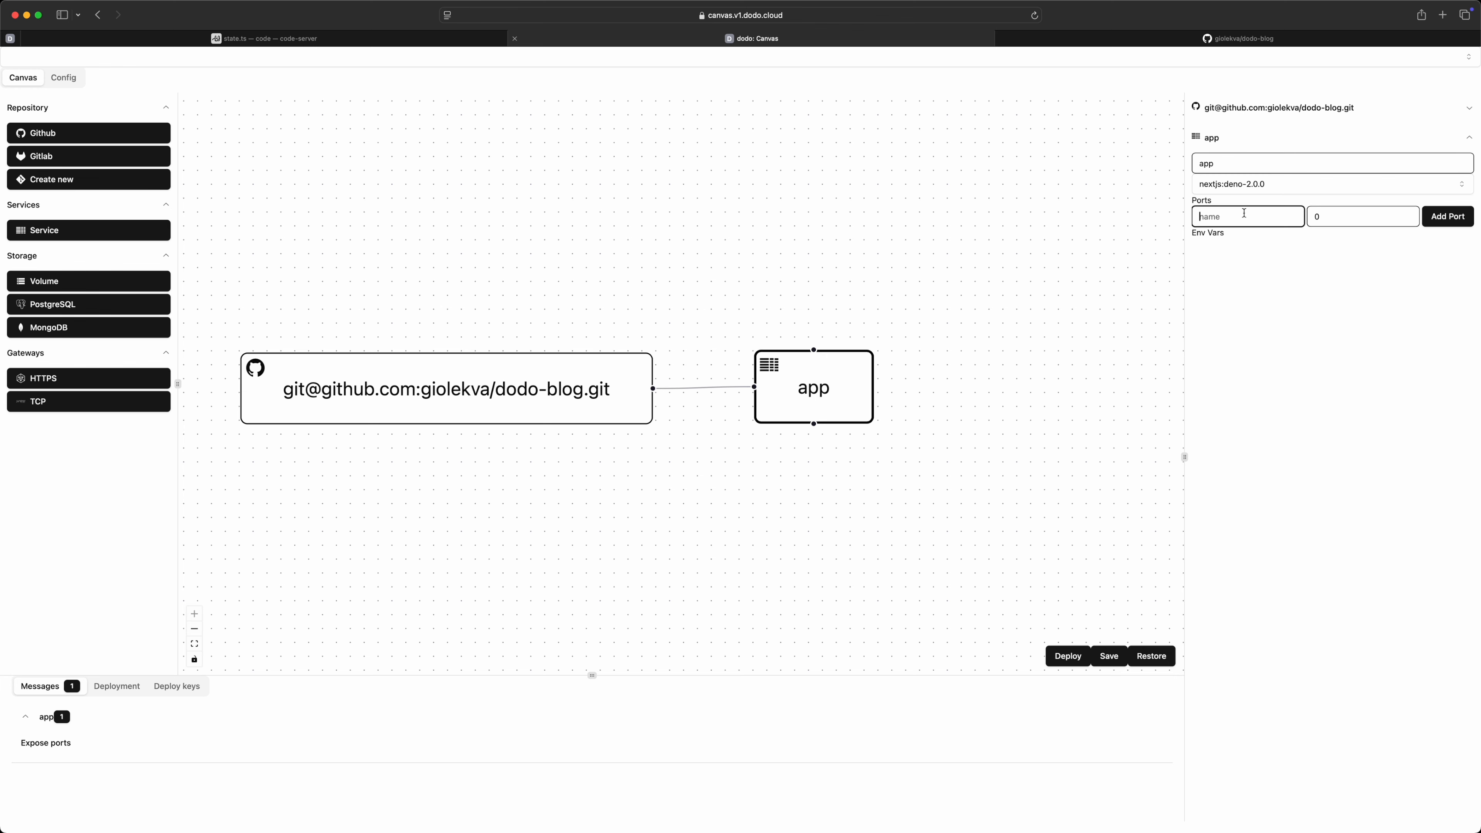
{"action": "type", "text": "web"}
{"action": "key", "text": "Tab"}
{"action": "type", "text": "3000"}
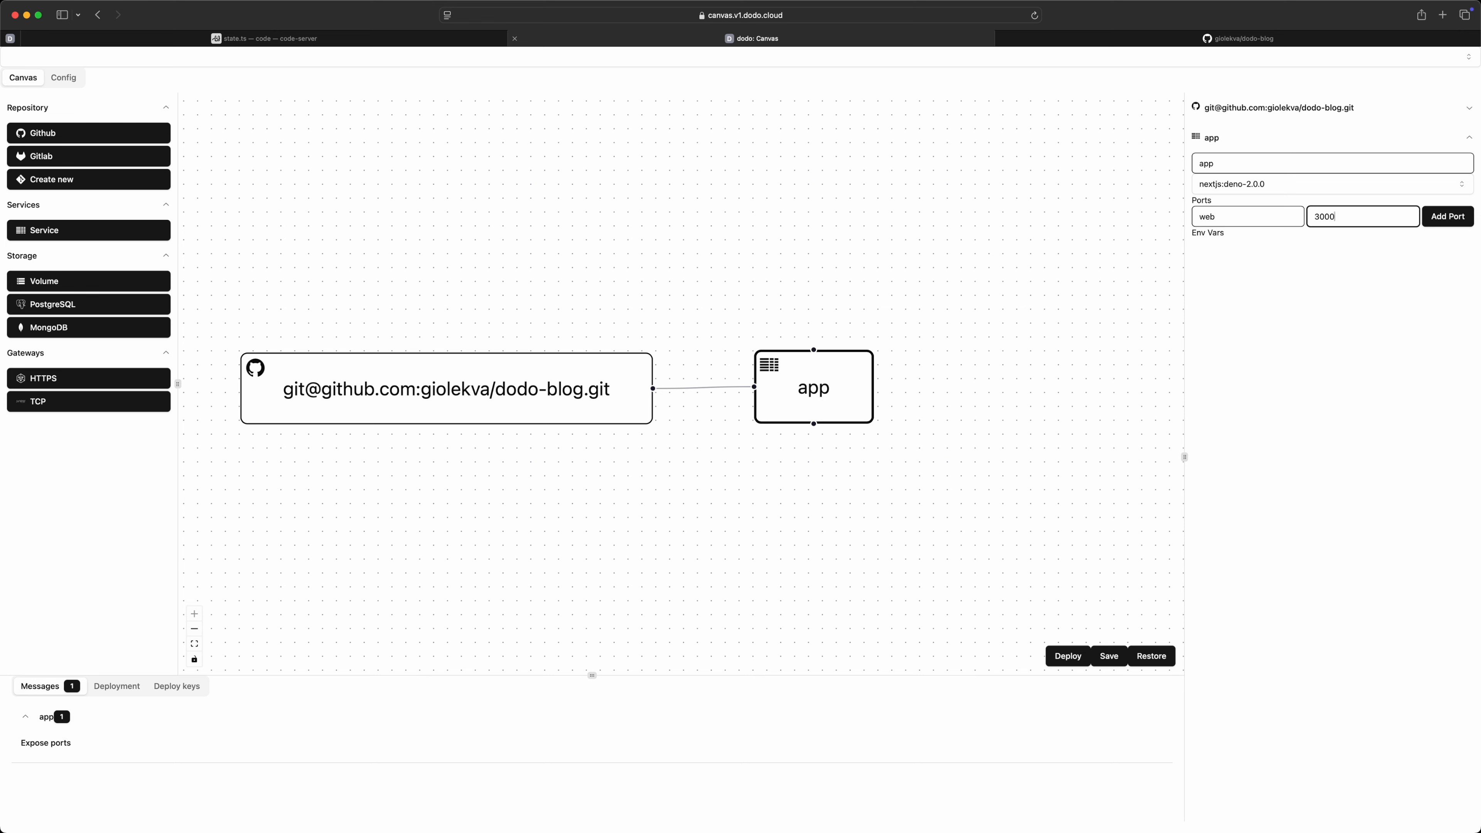
{"action": "key", "text": "Return"}
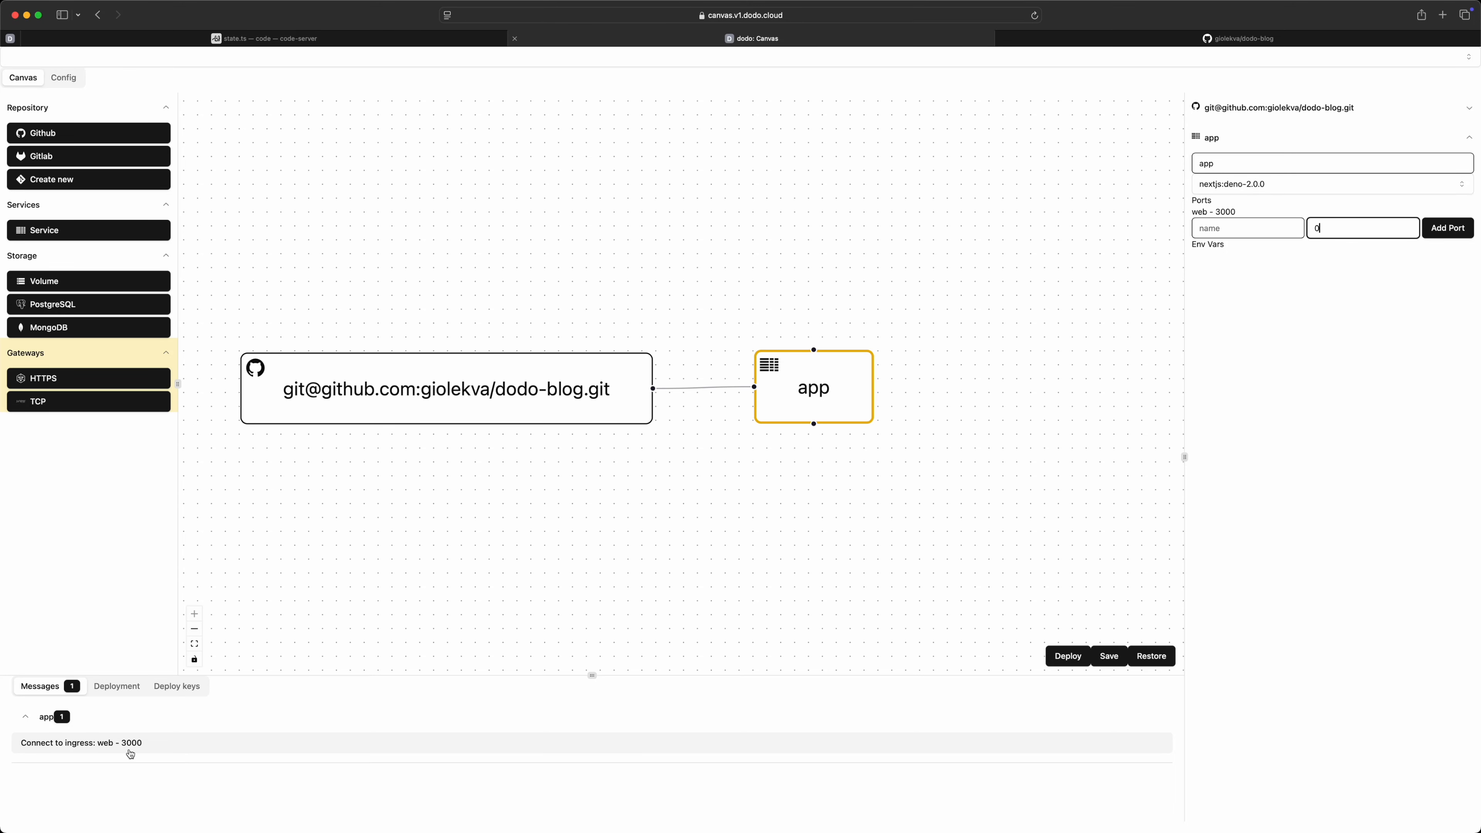
Add an HTTPS gateway above the service, using the Private - p.v1.dodo.cloud network and the subdomain blog-canvas.
{"action": "left_click", "coordinate": [76, 383]}
{"action": "left_click_drag", "start_coordinate": [700, 374], "coordinate": [691, 247]}
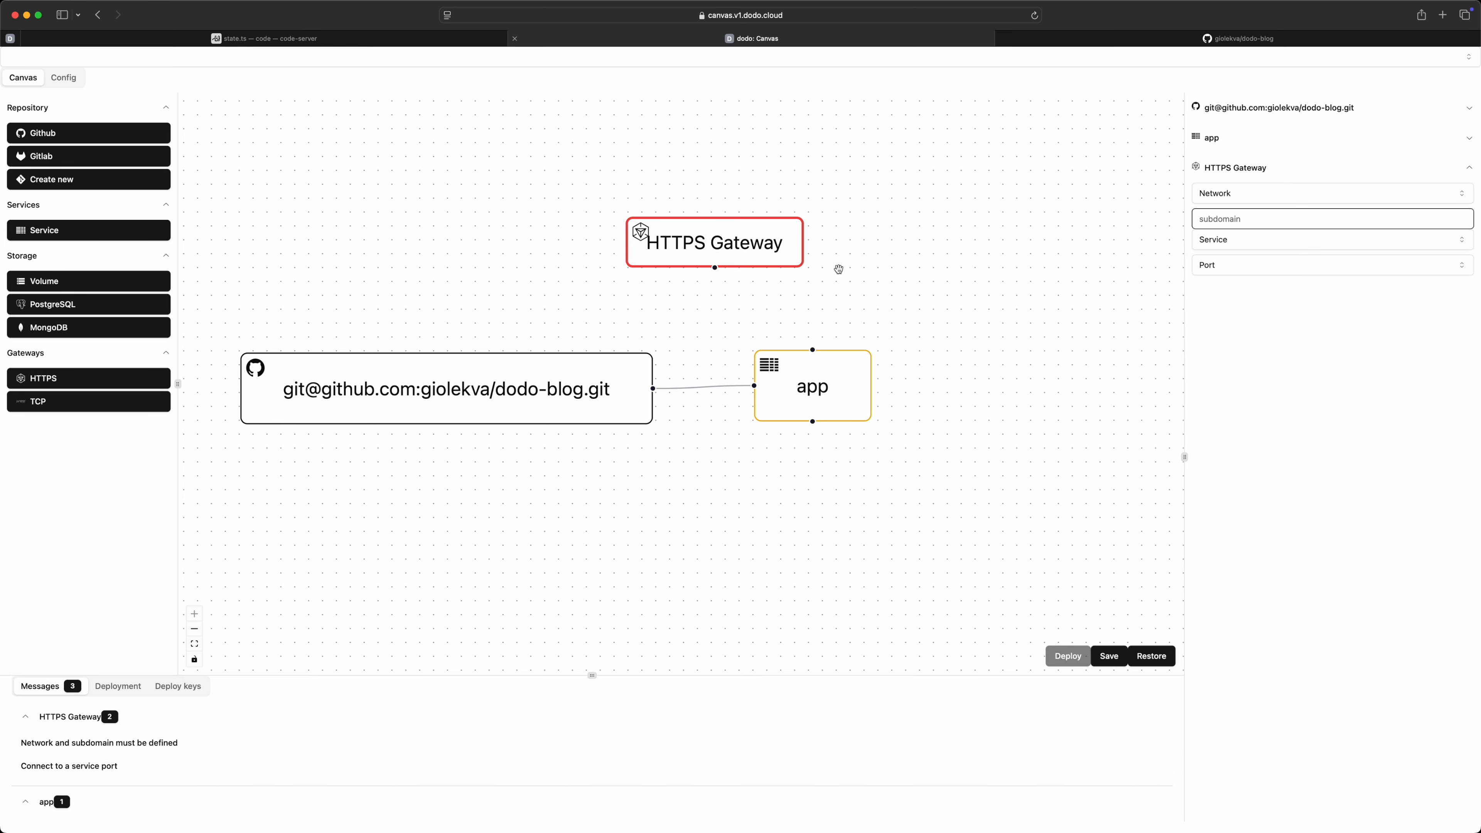
{"action": "left_click", "coordinate": [1263, 196]}
{"action": "left_click", "coordinate": [1250, 238]}
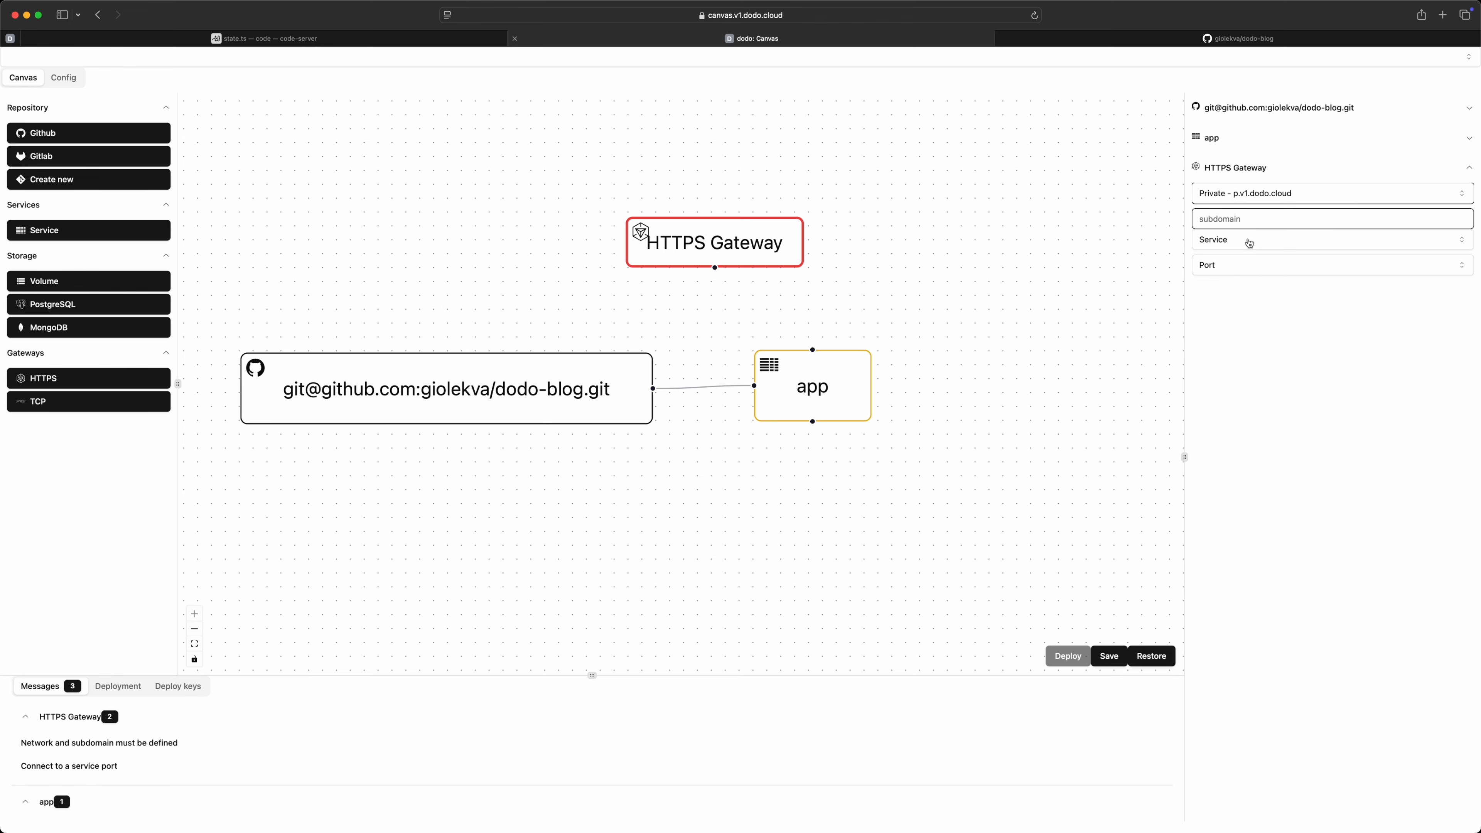
{"action": "left_click", "coordinate": [1235, 218]}
{"action": "type", "text": "blog-sa"}
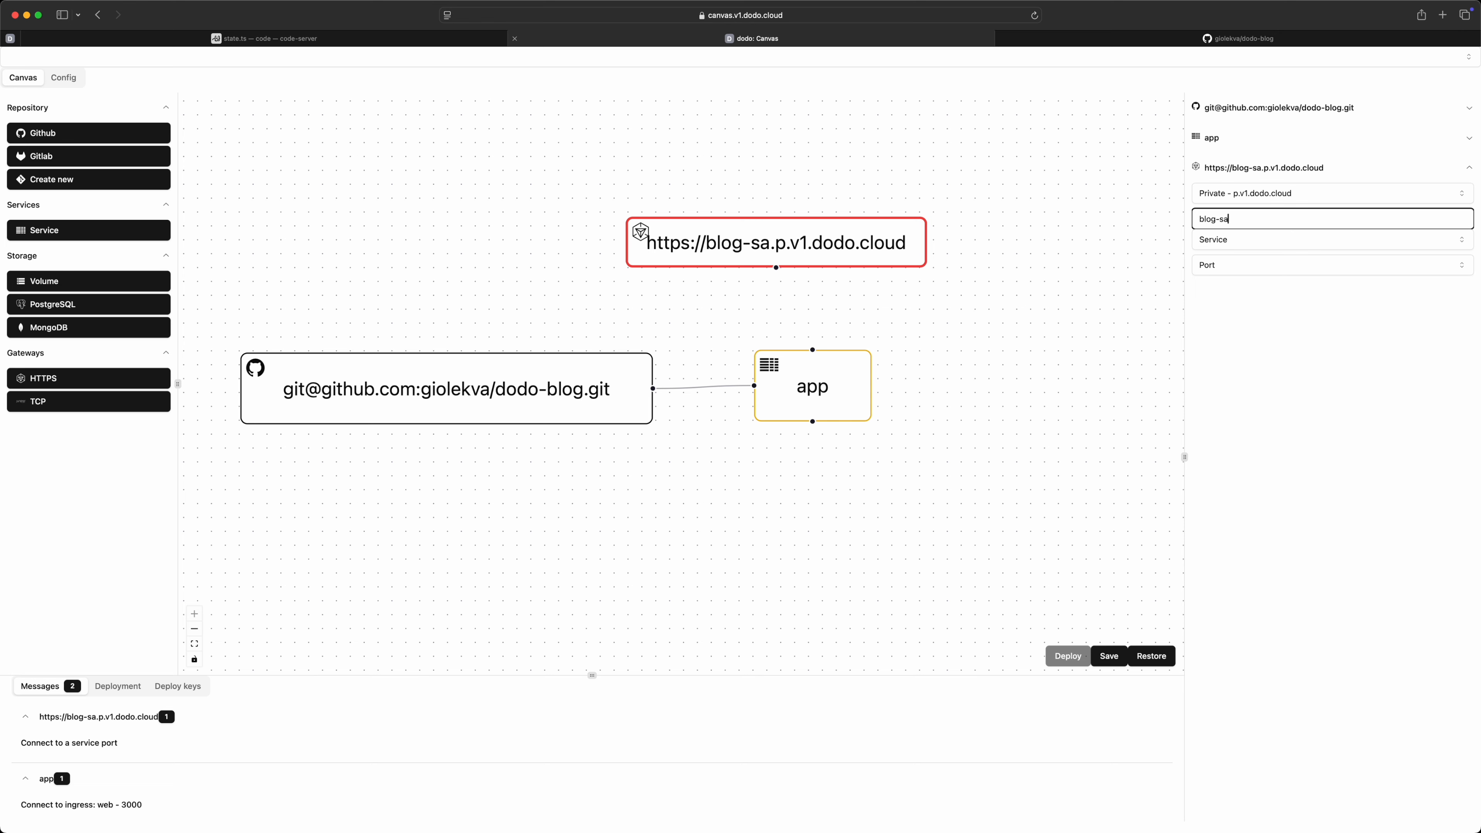
{"action": "key", "text": "BackSpace"}
{"action": "key", "text": "BackSpace"}
{"action": "type", "text": "canvas"}
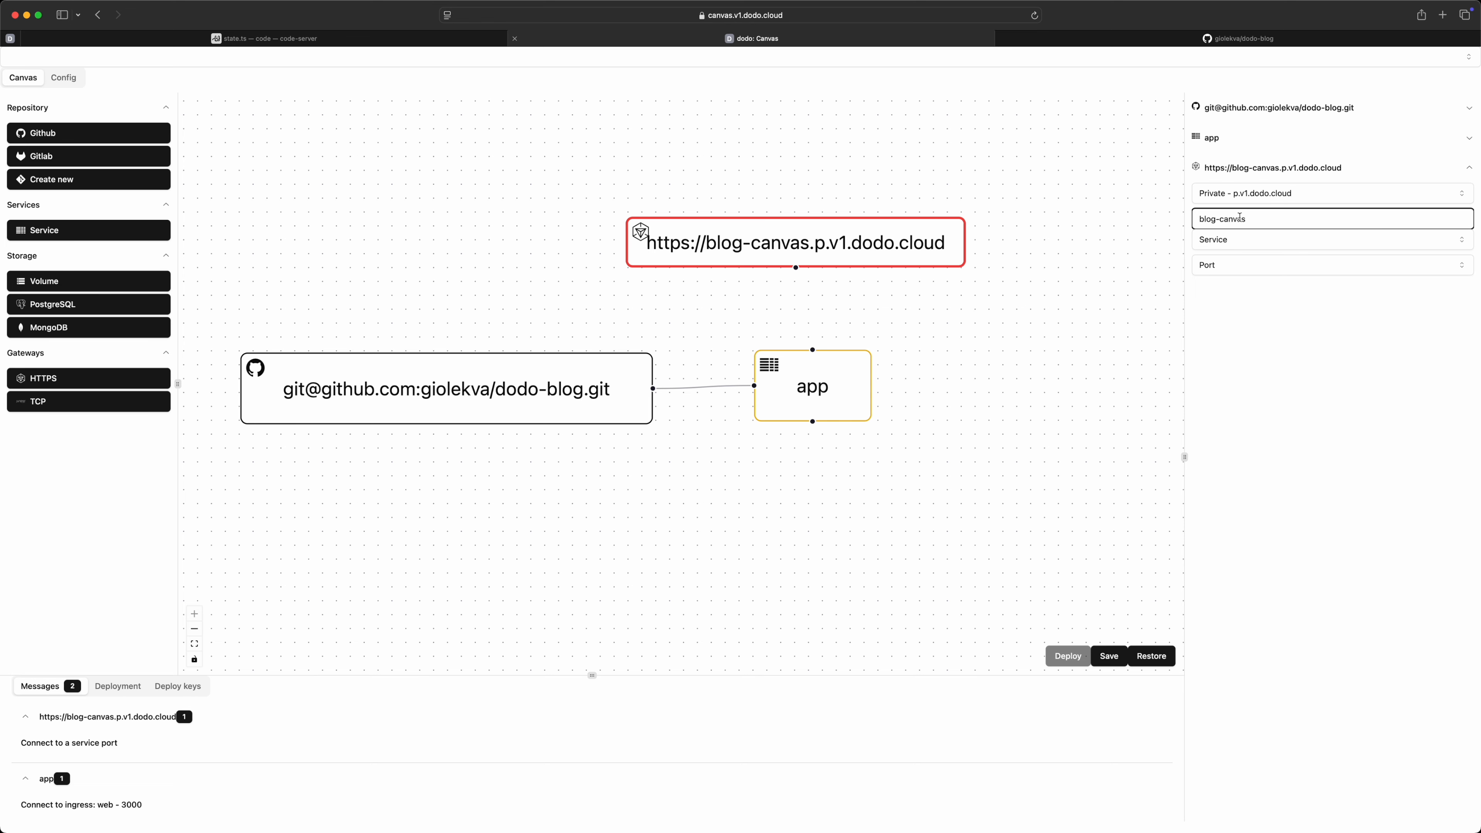
Route the HTTPS gateway to the app service on port web - 3000.
{"action": "left_click", "coordinate": [1235, 240]}
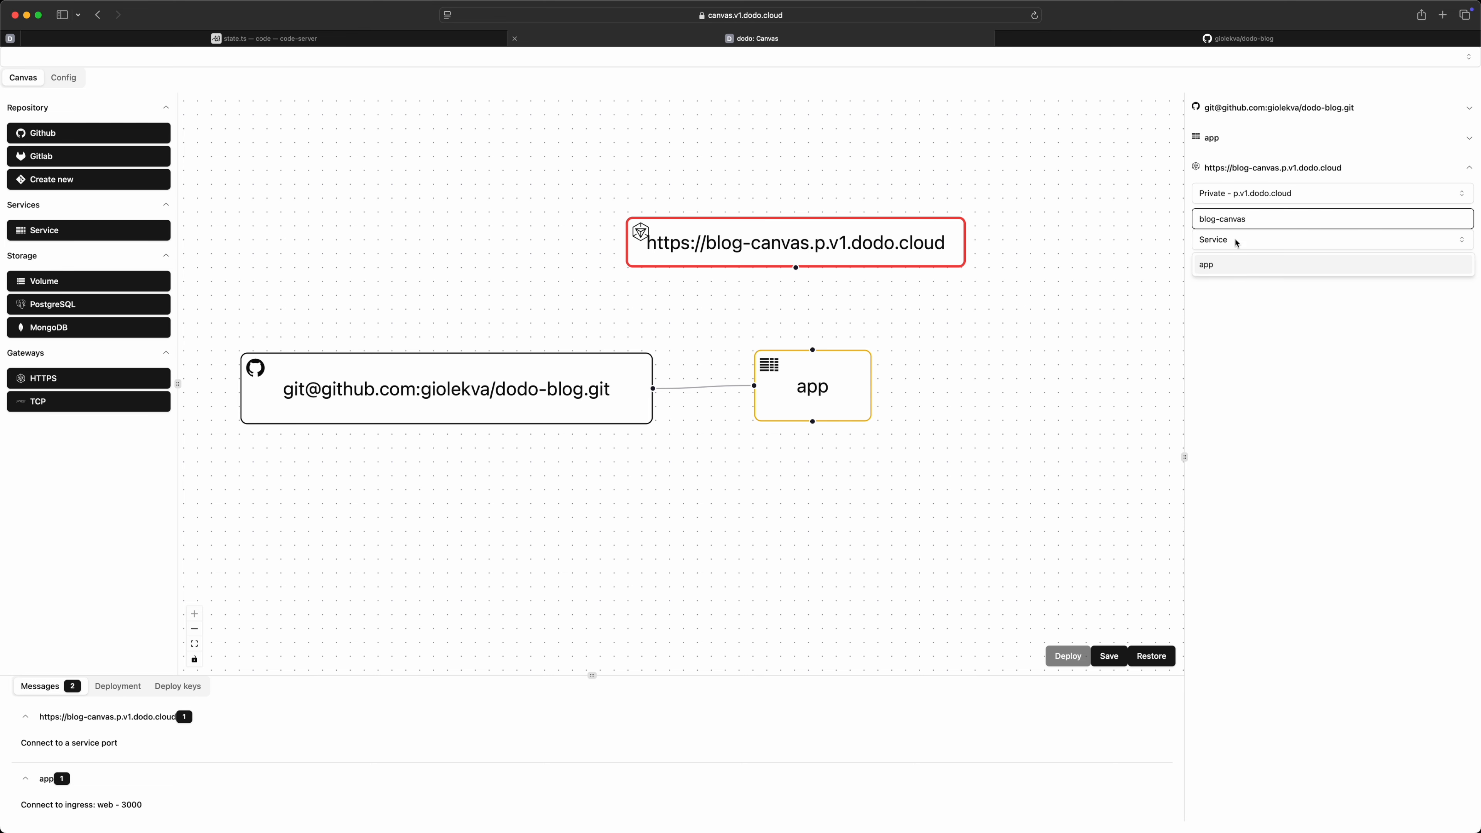
{"action": "left_click", "coordinate": [1232, 265]}
{"action": "left_click", "coordinate": [1234, 268]}
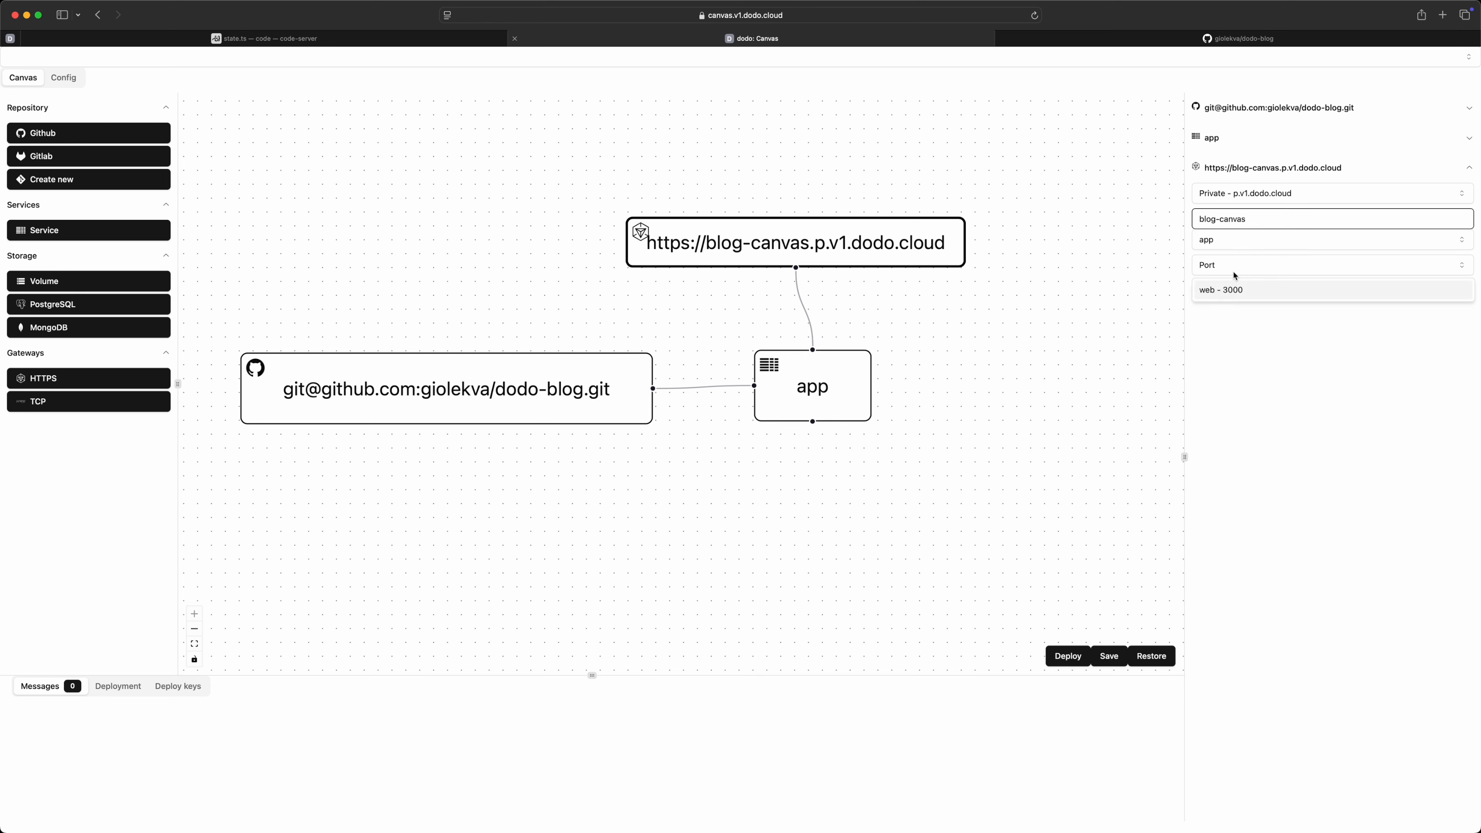
{"action": "left_click", "coordinate": [1233, 290]}
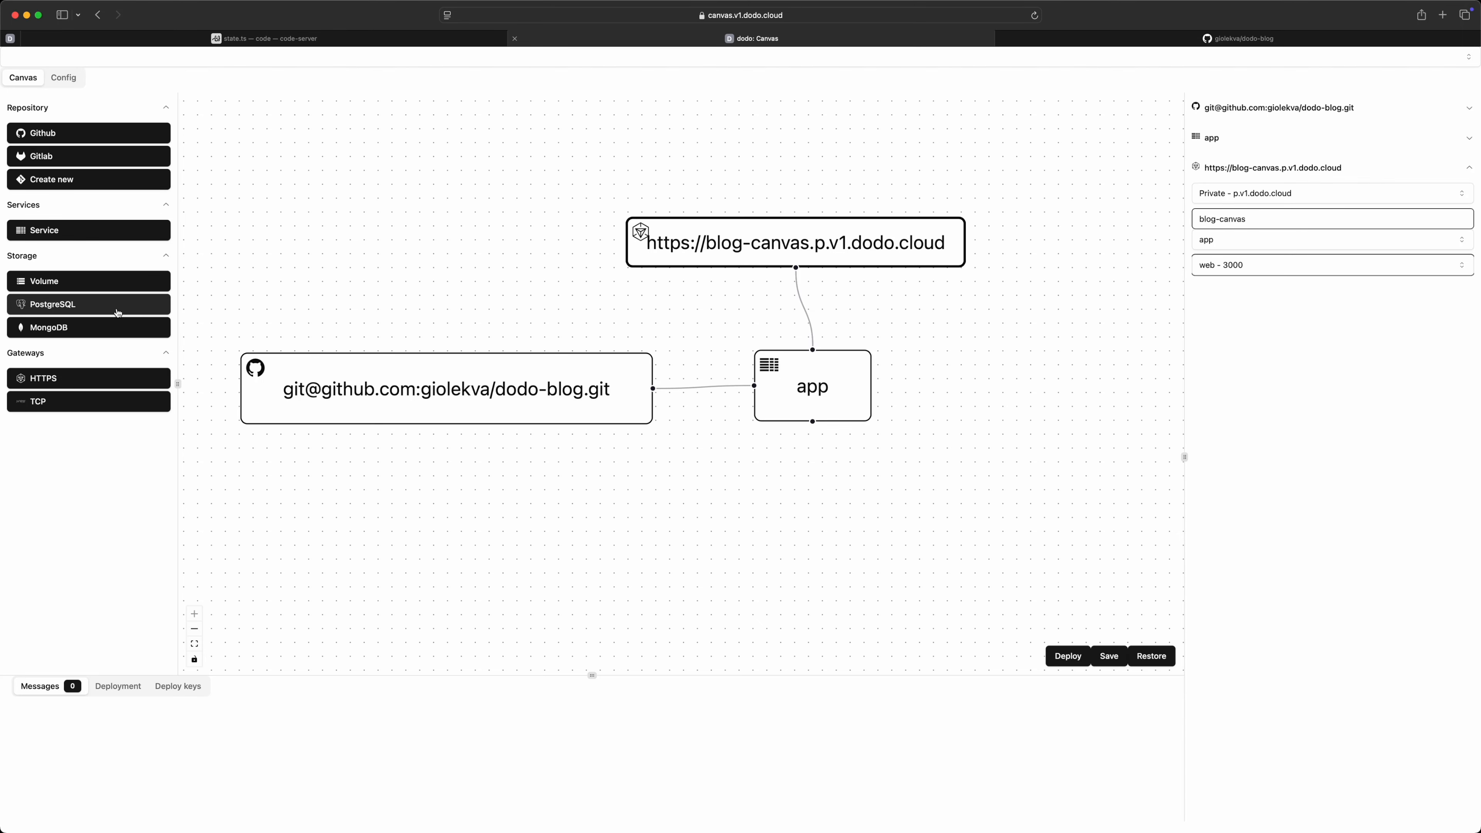
Add a PostgreSQL database named db below the service and connect it to app.
{"action": "left_click_drag", "start_coordinate": [117, 313], "coordinate": [702, 550]}
{"action": "left_click", "coordinate": [1210, 229]}
{"action": "type", "text": "db"}
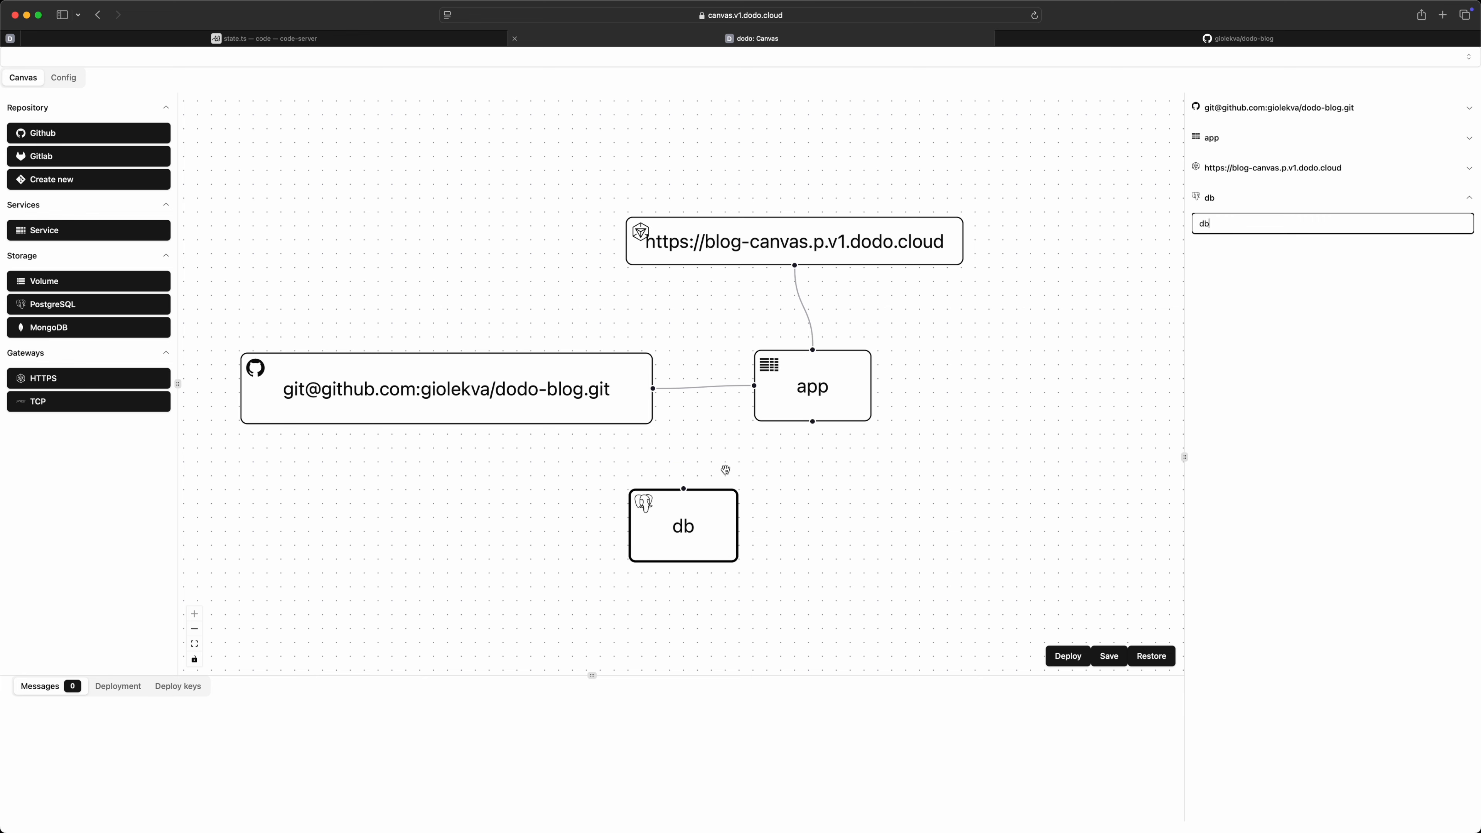
{"action": "left_click_drag", "start_coordinate": [689, 487], "coordinate": [810, 425]}
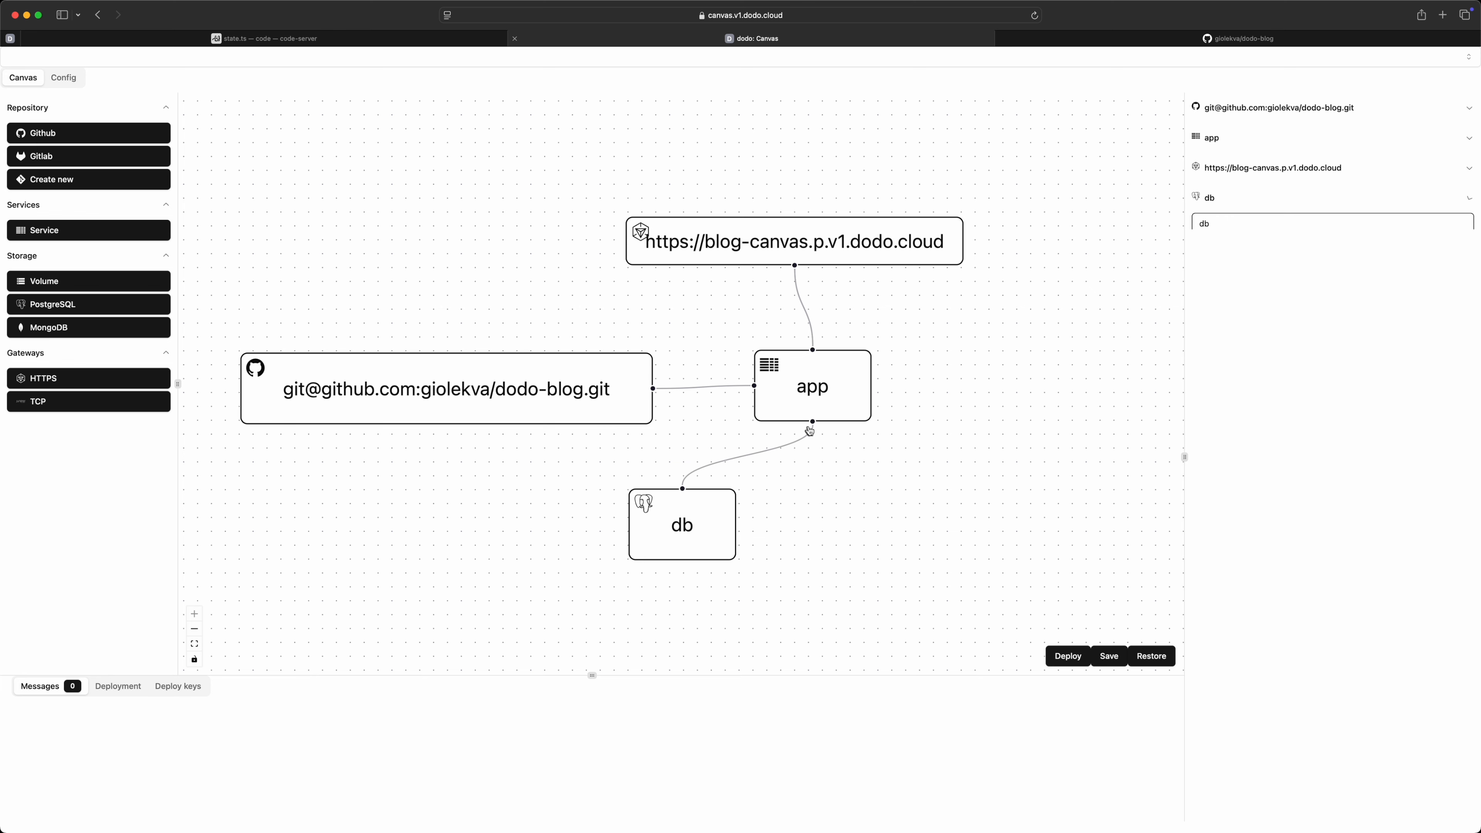
Review the app service's settings and the generated project config, and deploy the blog project from the canvas.
{"action": "left_click", "coordinate": [808, 394]}
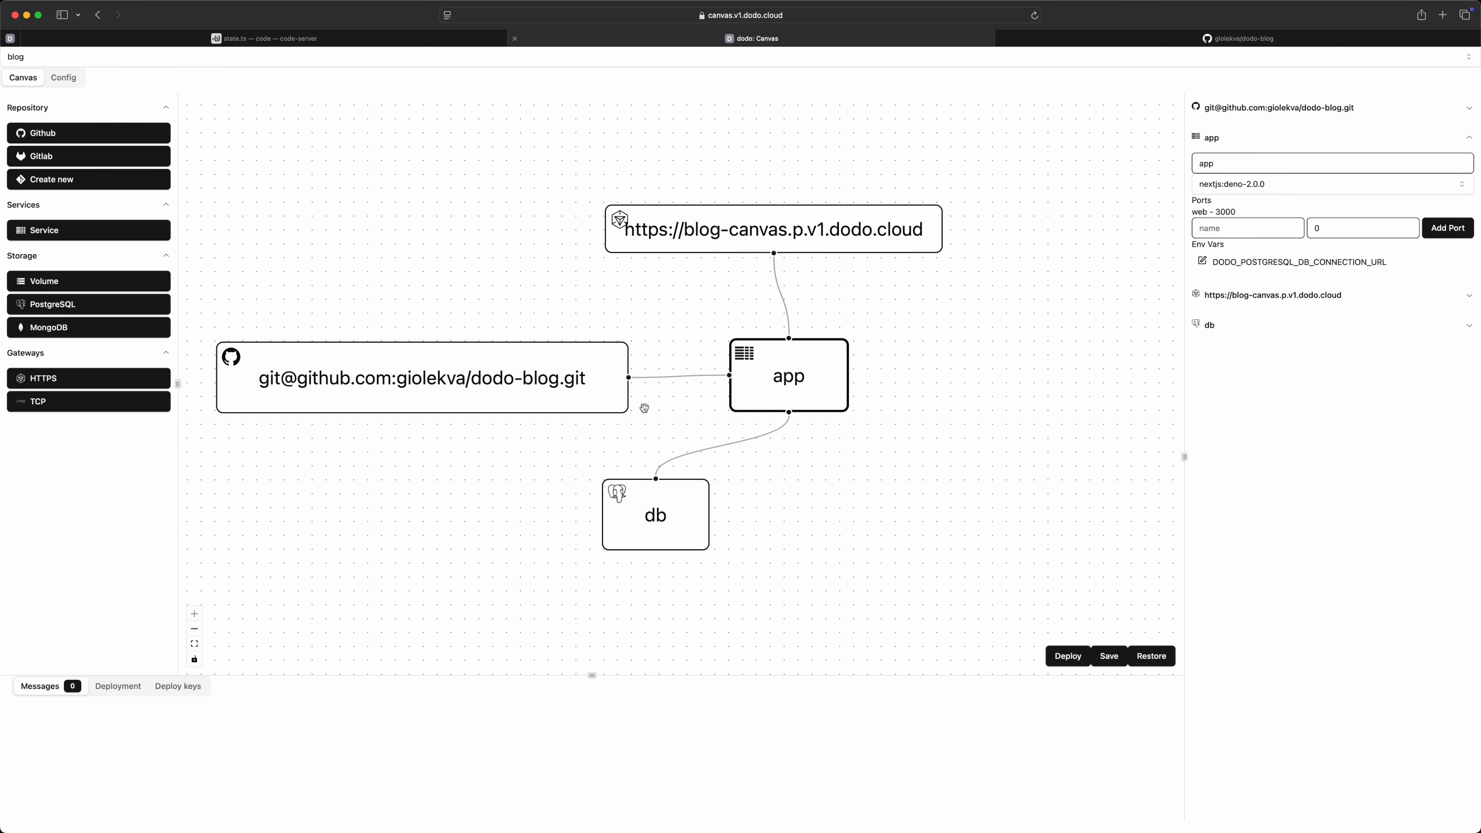
{"action": "left_click", "coordinate": [67, 80]}
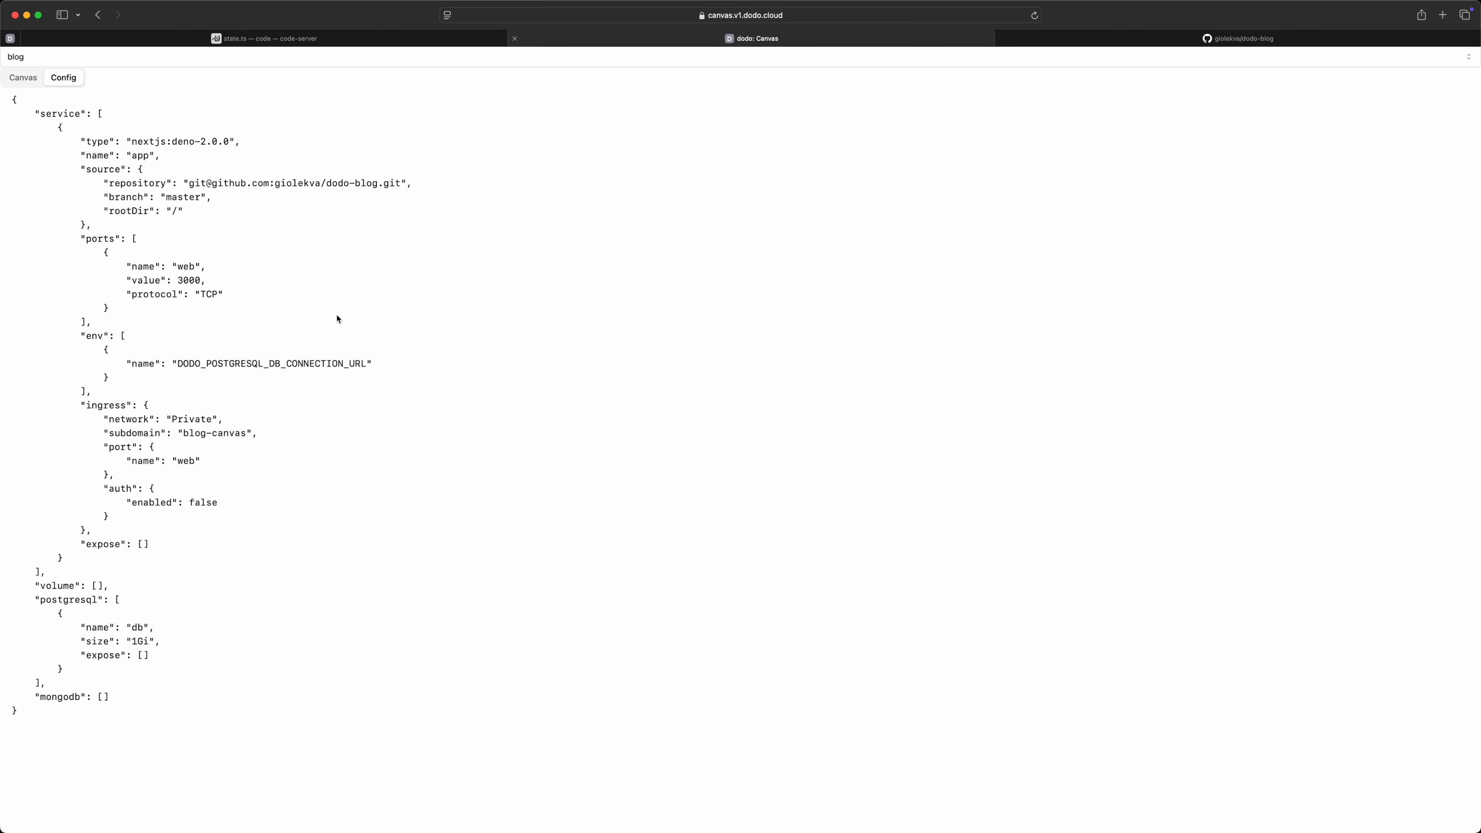
{"action": "left_click", "coordinate": [24, 78]}
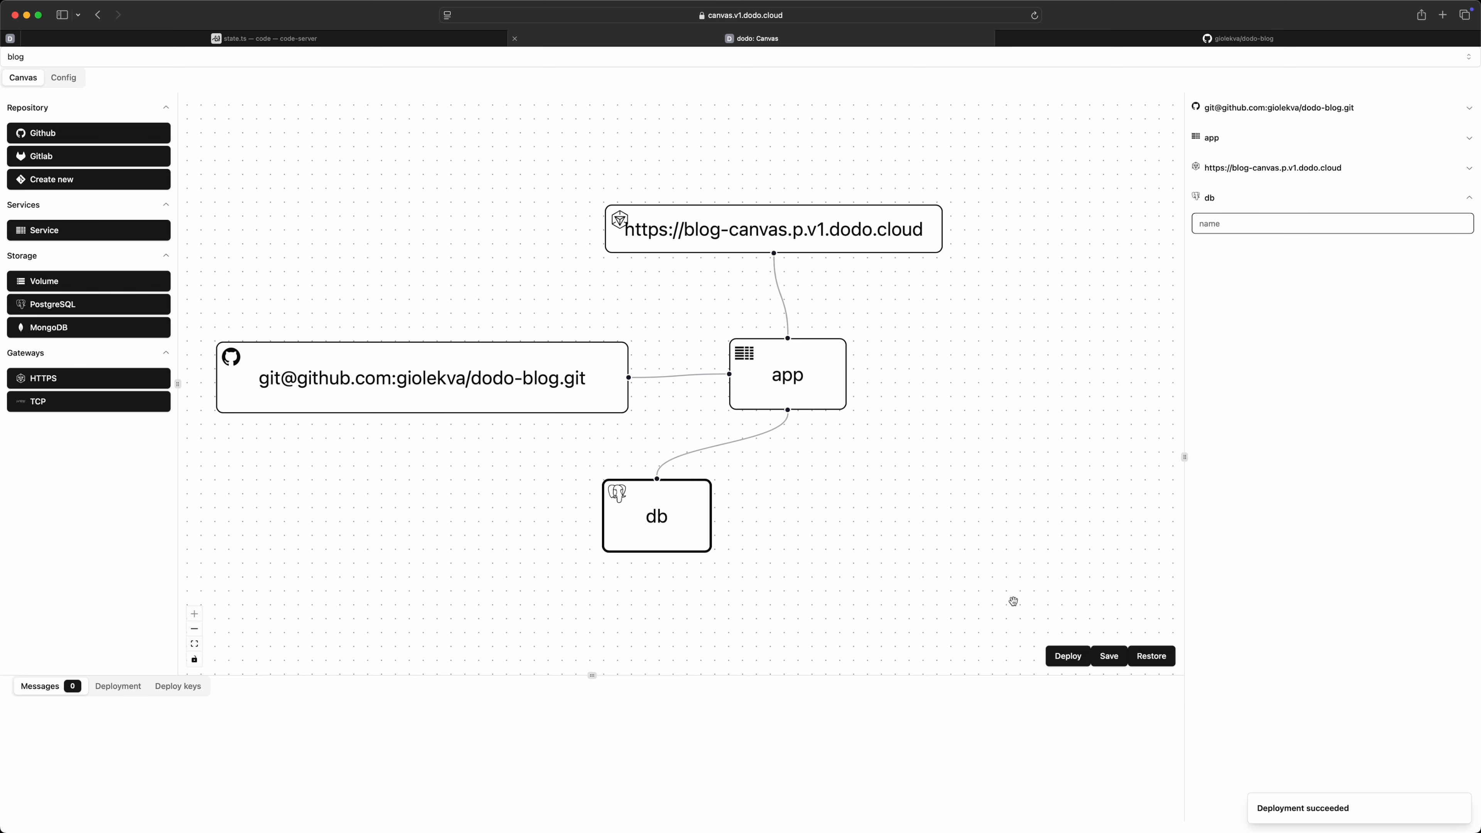
Switch to the k9s terminal and follow the logs of the app pod in the dodo-app-test namespace.
{"action": "key", "text": "super+Tab"}
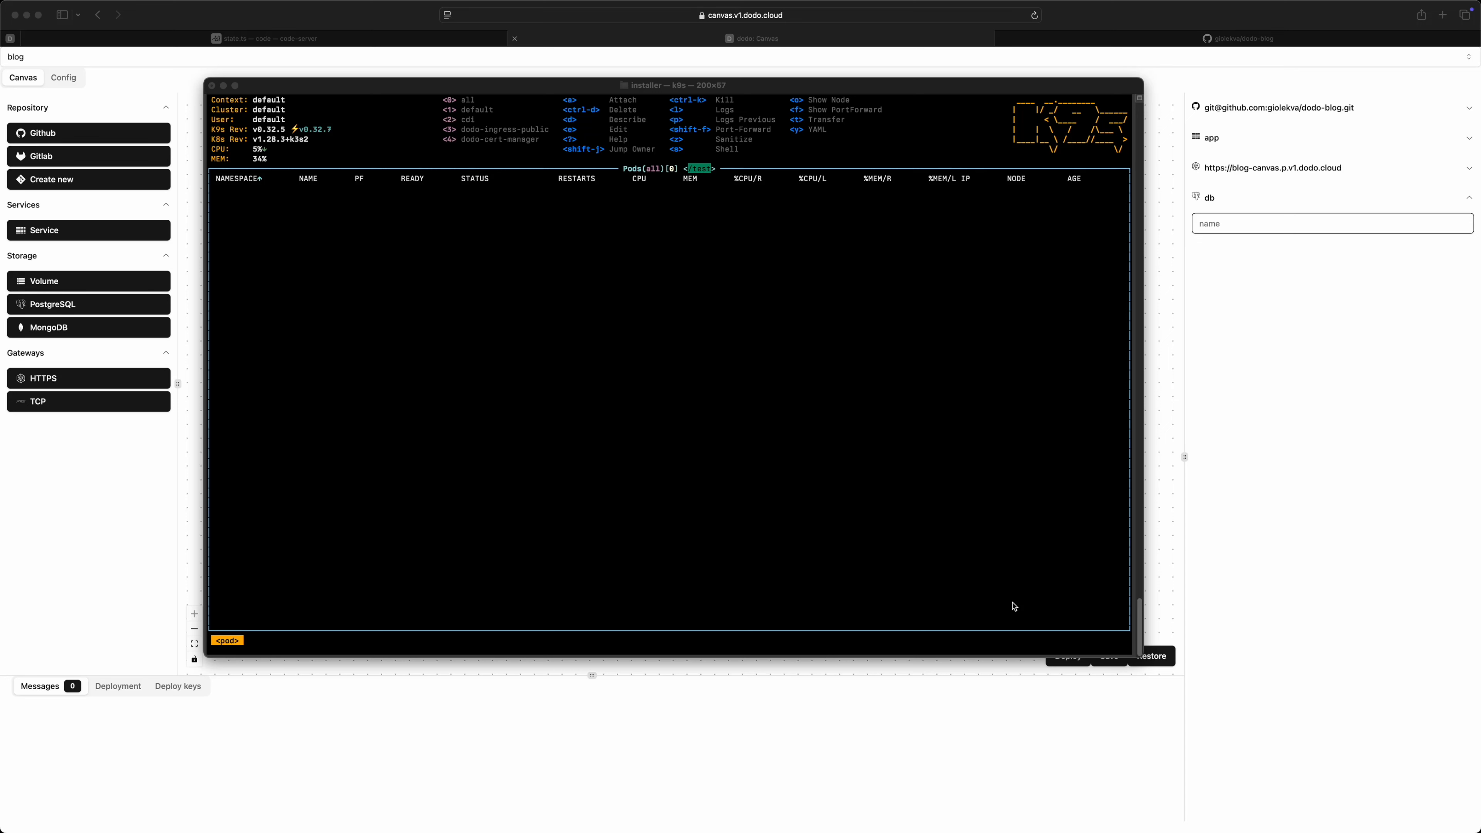
{"action": "left_click", "coordinate": [952, 494]}
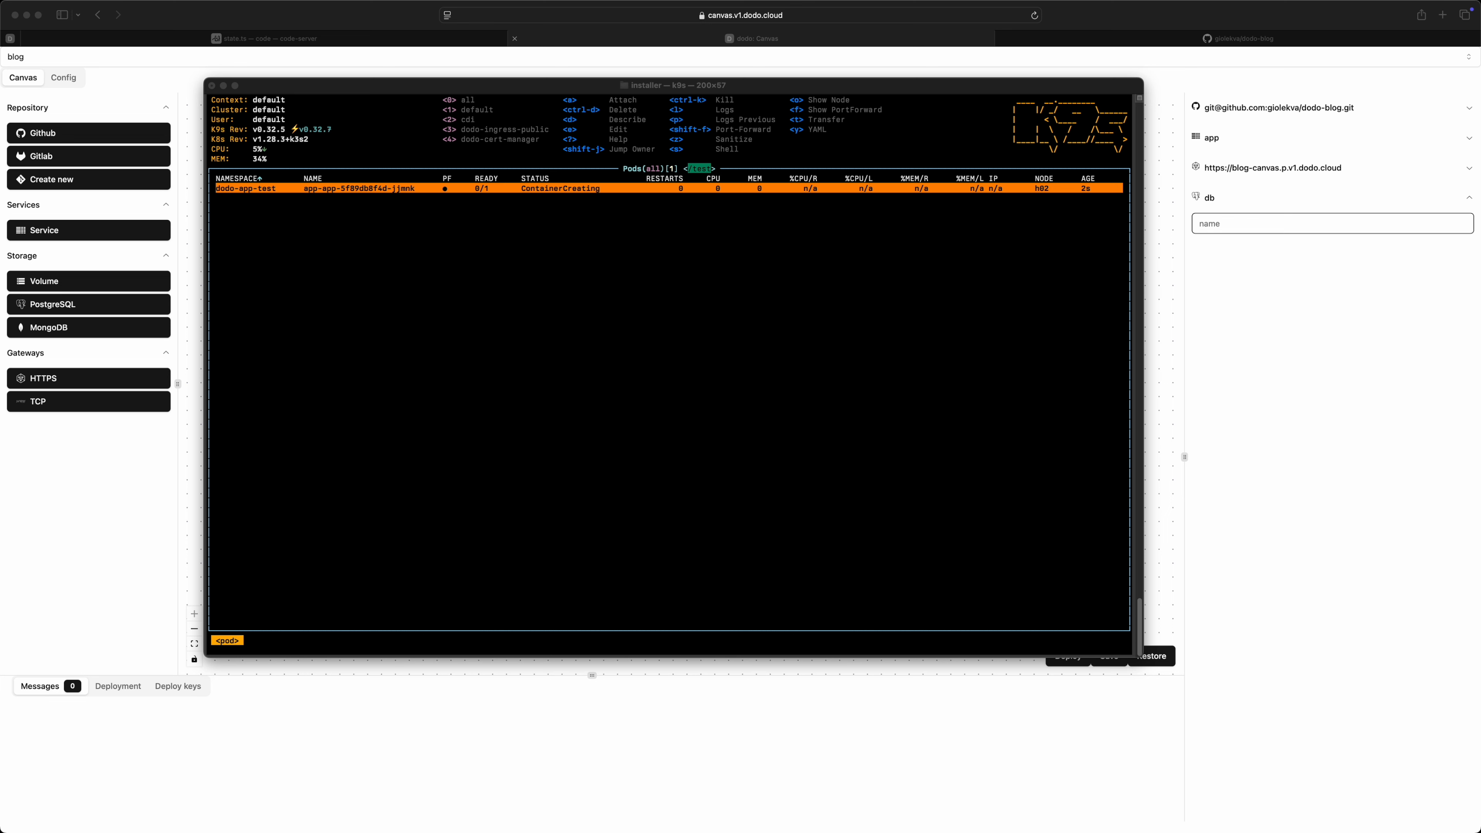
{"action": "left_click", "coordinate": [438, 499]}
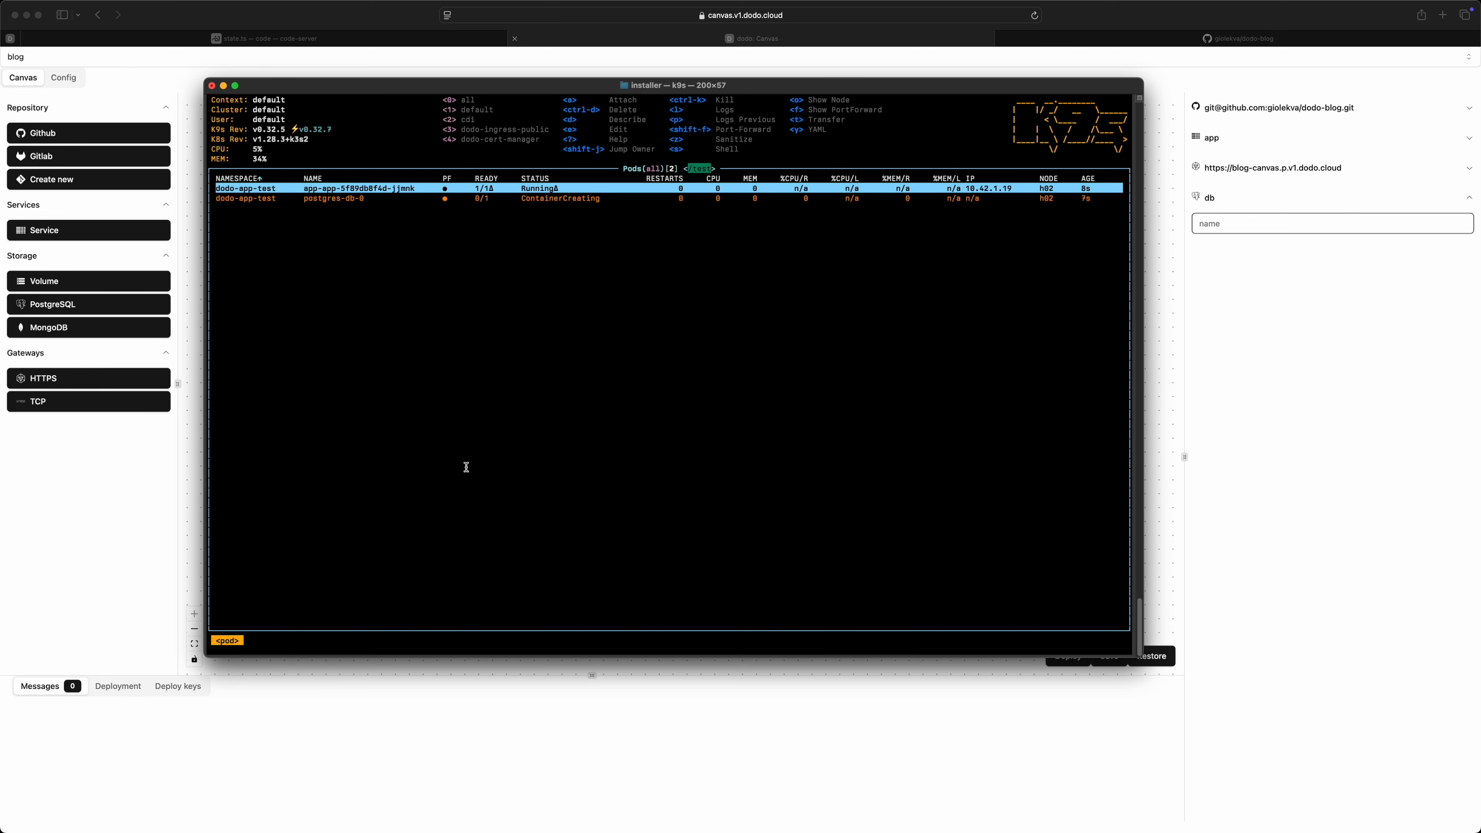
{"action": "key", "text": "l"}
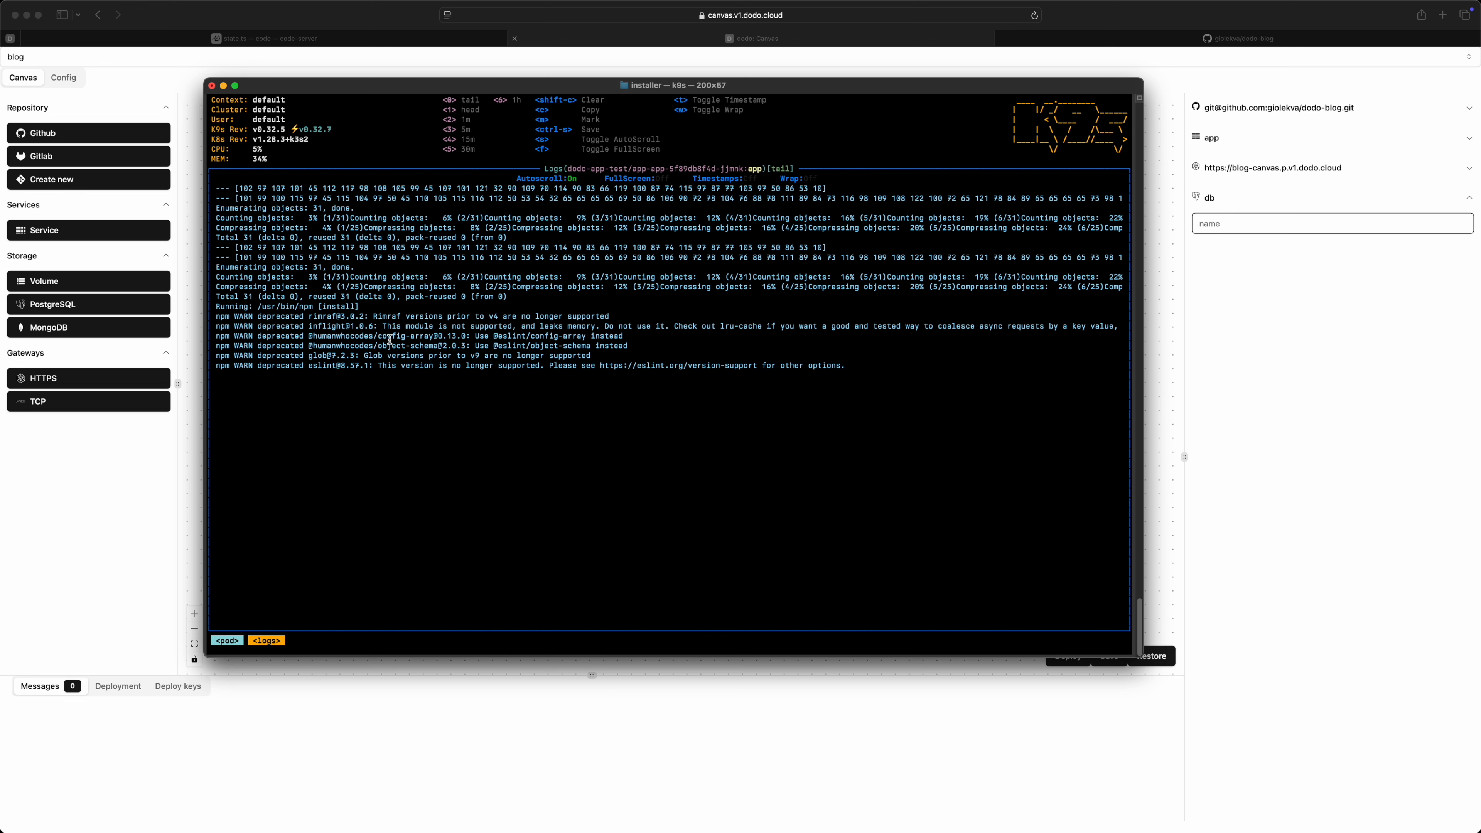
{"action": "left_click_drag", "start_coordinate": [295, 306], "coordinate": [368, 304]}
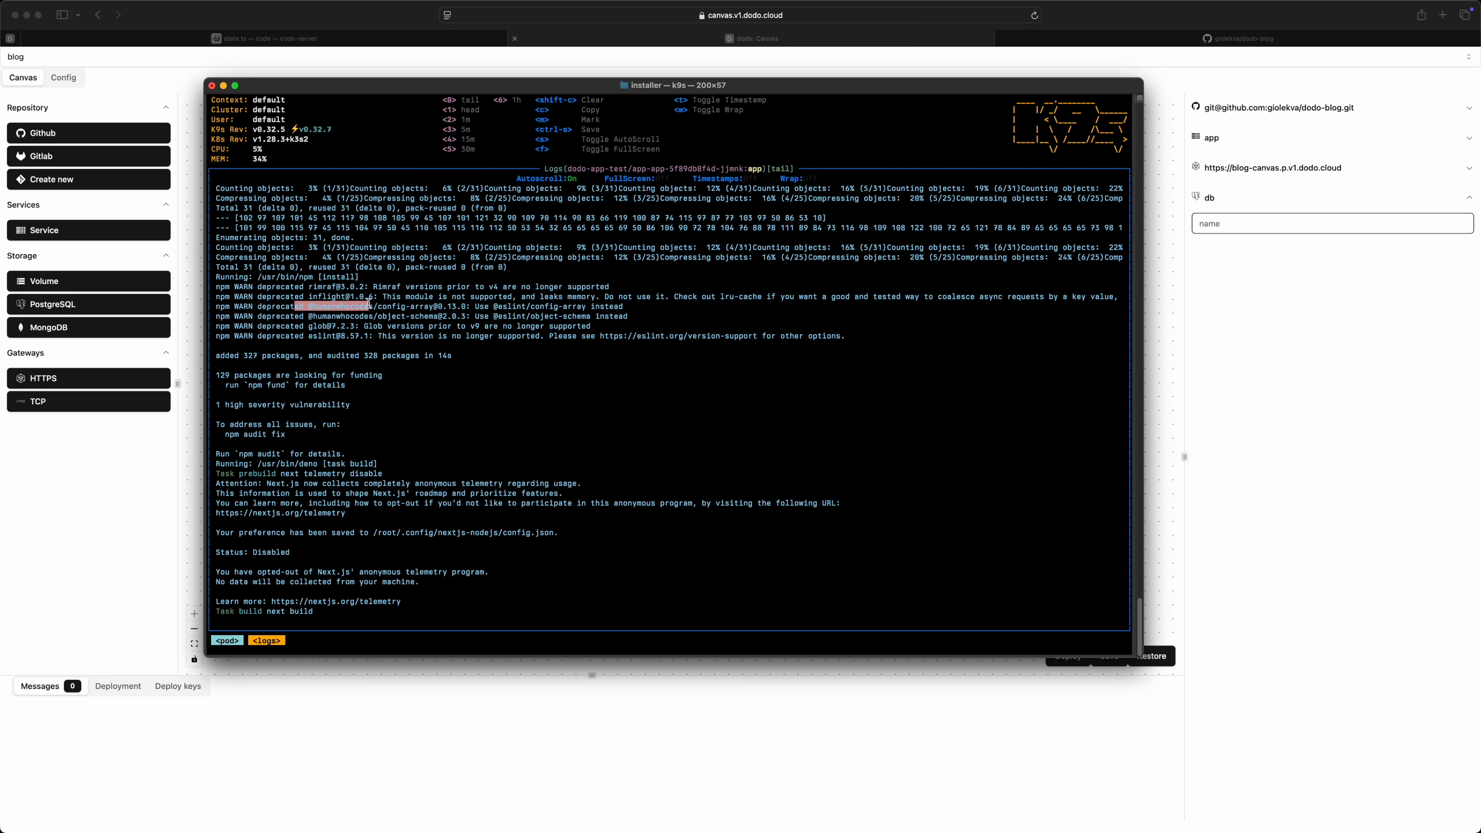
{"action": "left_click", "coordinate": [487, 464]}
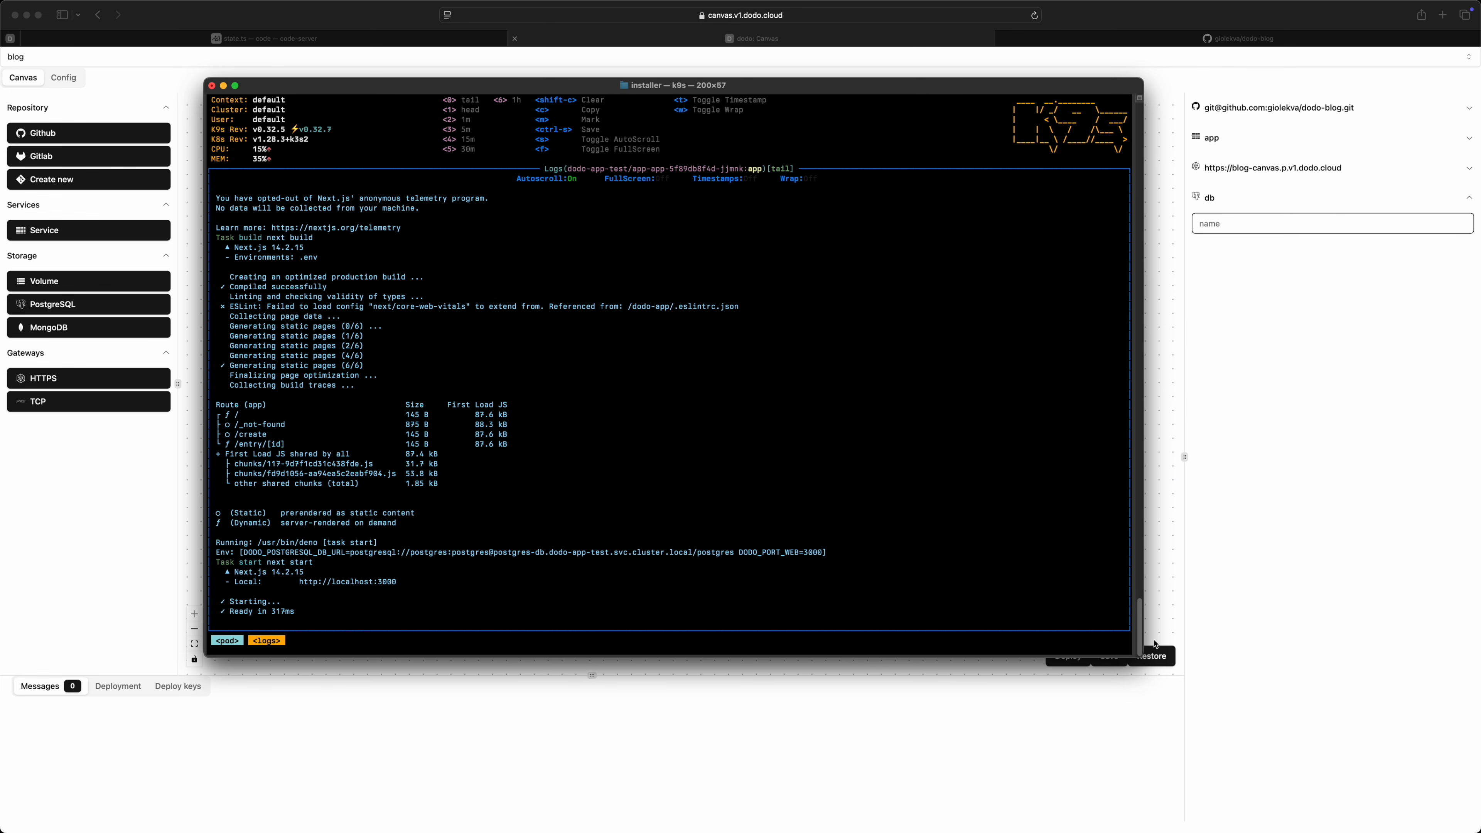
Switch back to the browser canvas and open the app service's HTTPS endpoint from the deployment details.
{"action": "left_click", "coordinate": [1264, 636]}
{"action": "left_click", "coordinate": [120, 688]}
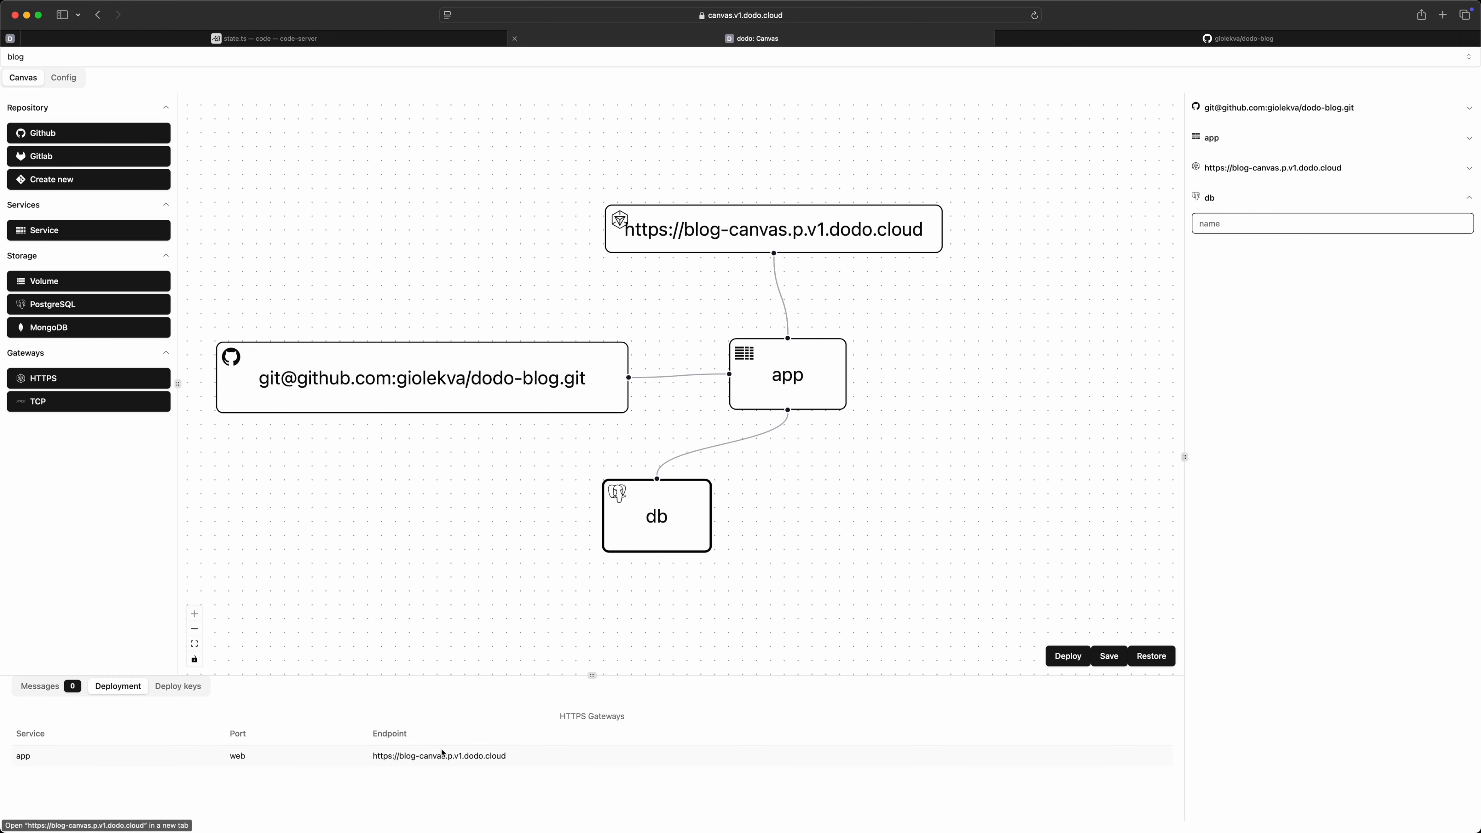
{"action": "left_click", "coordinate": [468, 756]}
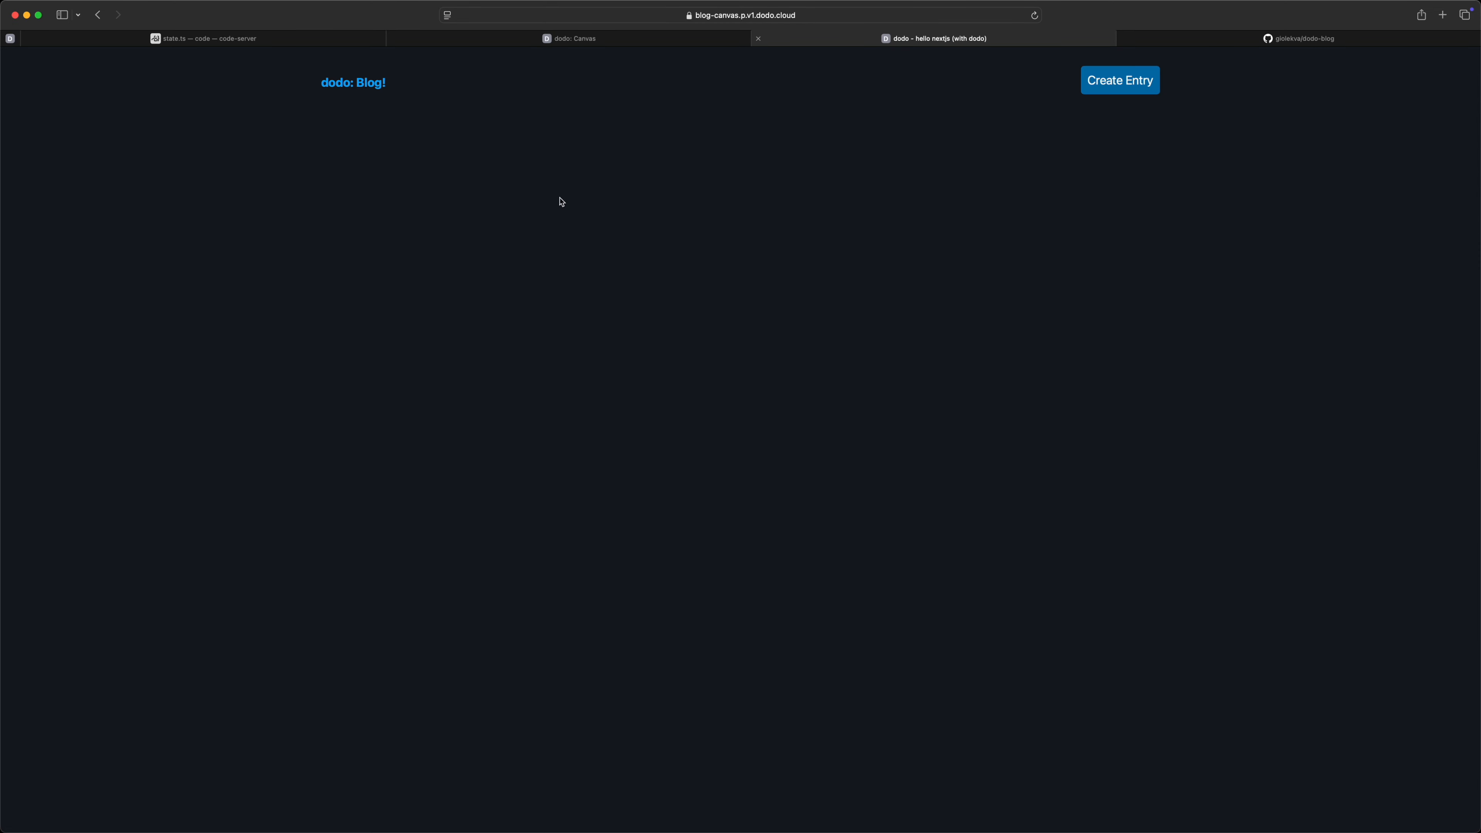
Create a blog entry titled "hello from canvas" with the contents "hiiii :)" and open the published entry.
{"action": "left_click", "coordinate": [1097, 85]}
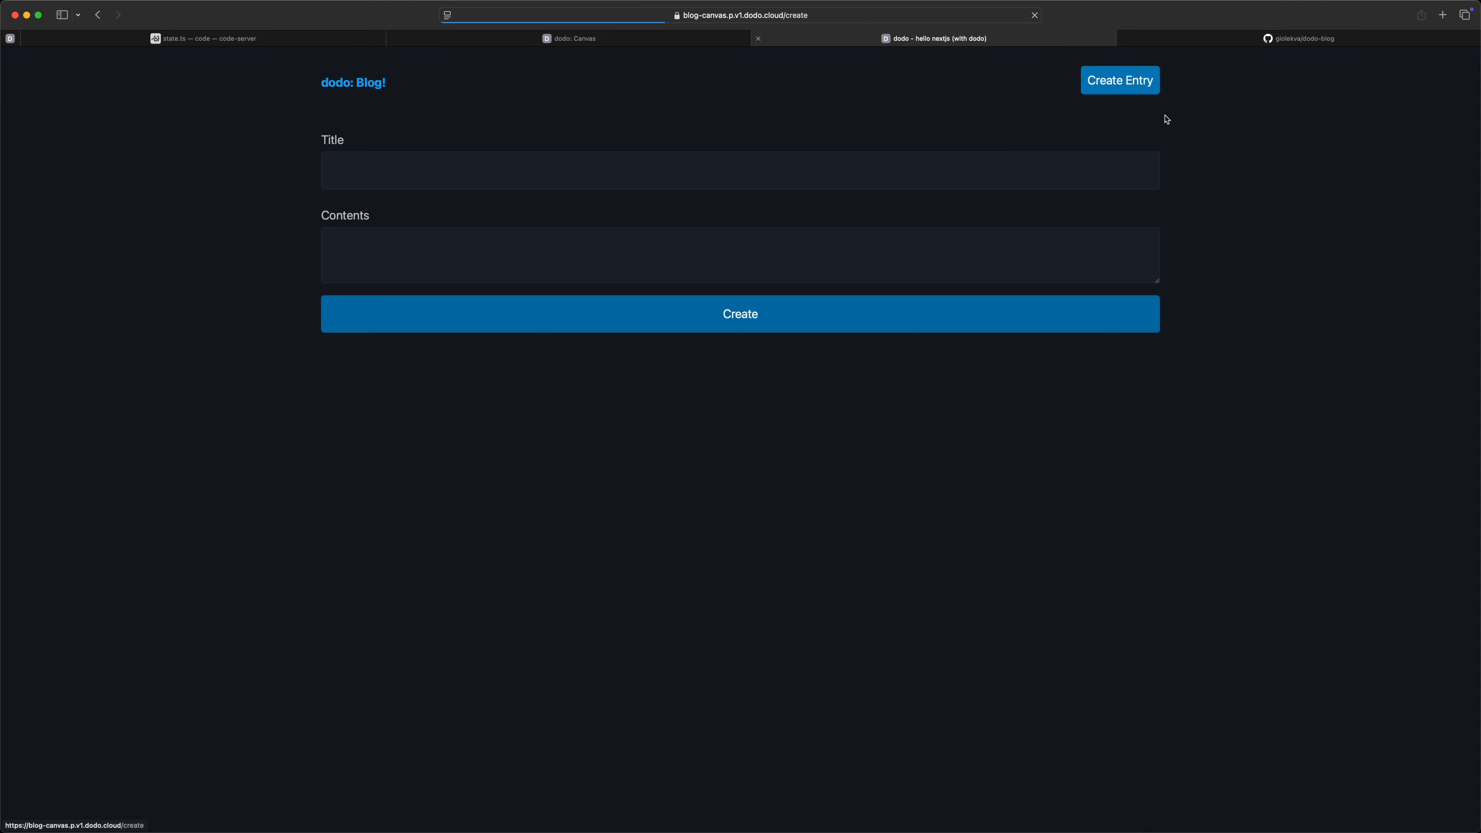
{"action": "left_click", "coordinate": [483, 175]}
{"action": "type", "text": "hello from canvas"}
{"action": "key", "text": "Tab"}
{"action": "type", "text": "hiiii :)"}
{"action": "left_click", "coordinate": [606, 311]}
{"action": "left_click", "coordinate": [374, 146]}
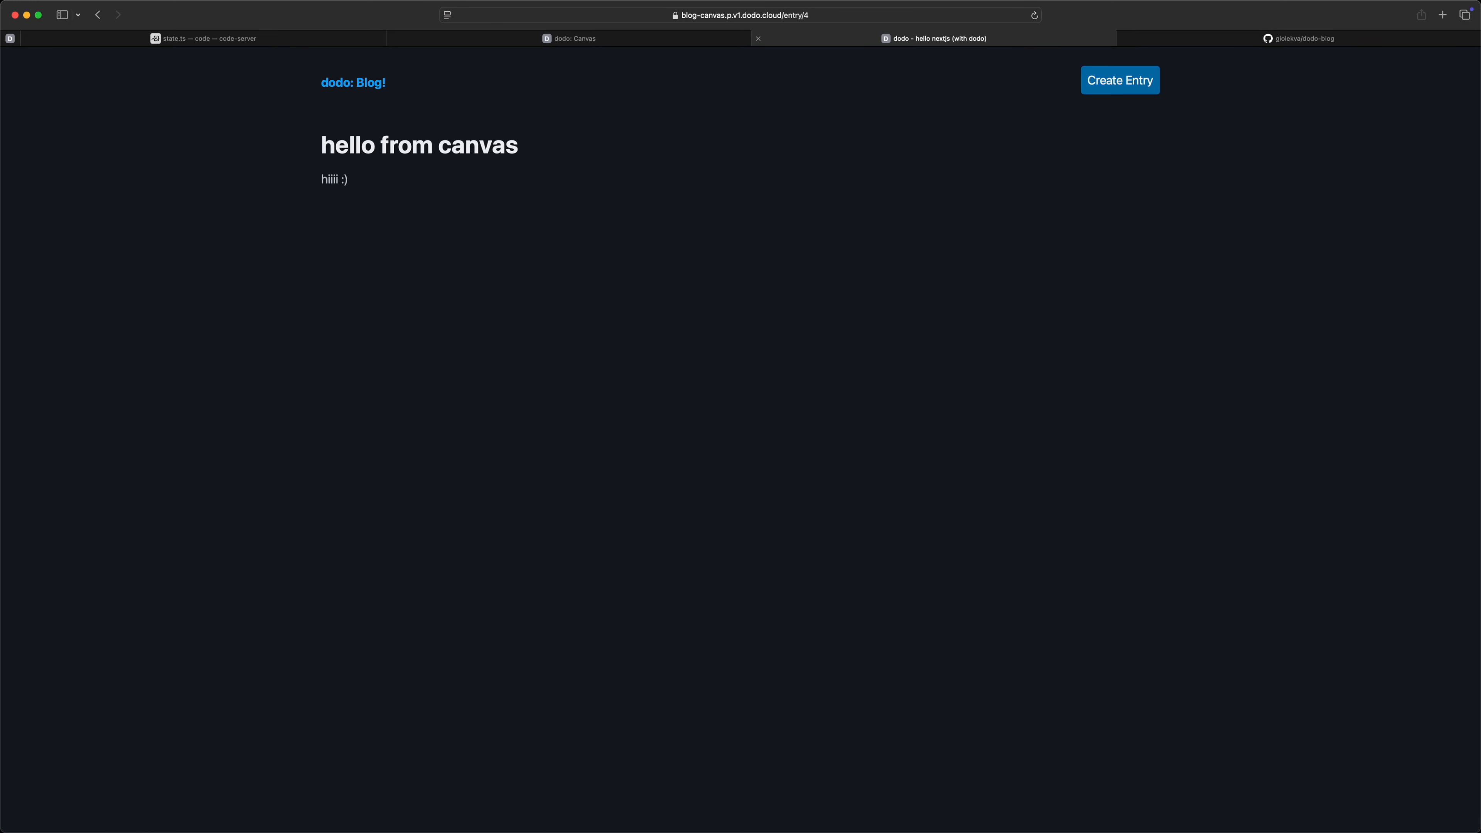
Return to the blog project's canvas and examine the settings of the HTTPS gateway, leaving nothing selected.
{"action": "key", "text": "ctrl+shift+Tab"}
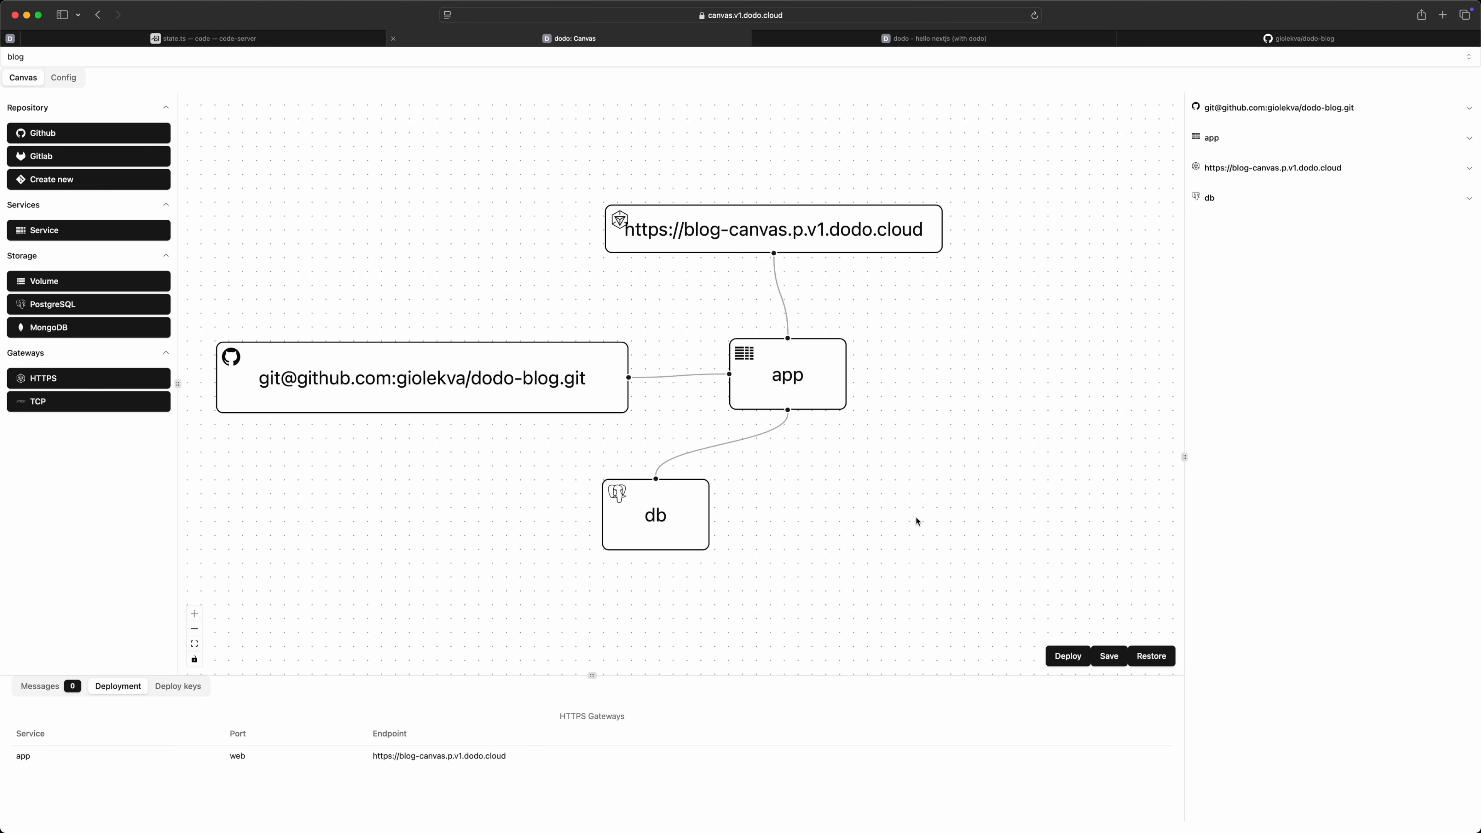
{"action": "left_click_drag", "start_coordinate": [823, 453], "coordinate": [898, 476]}
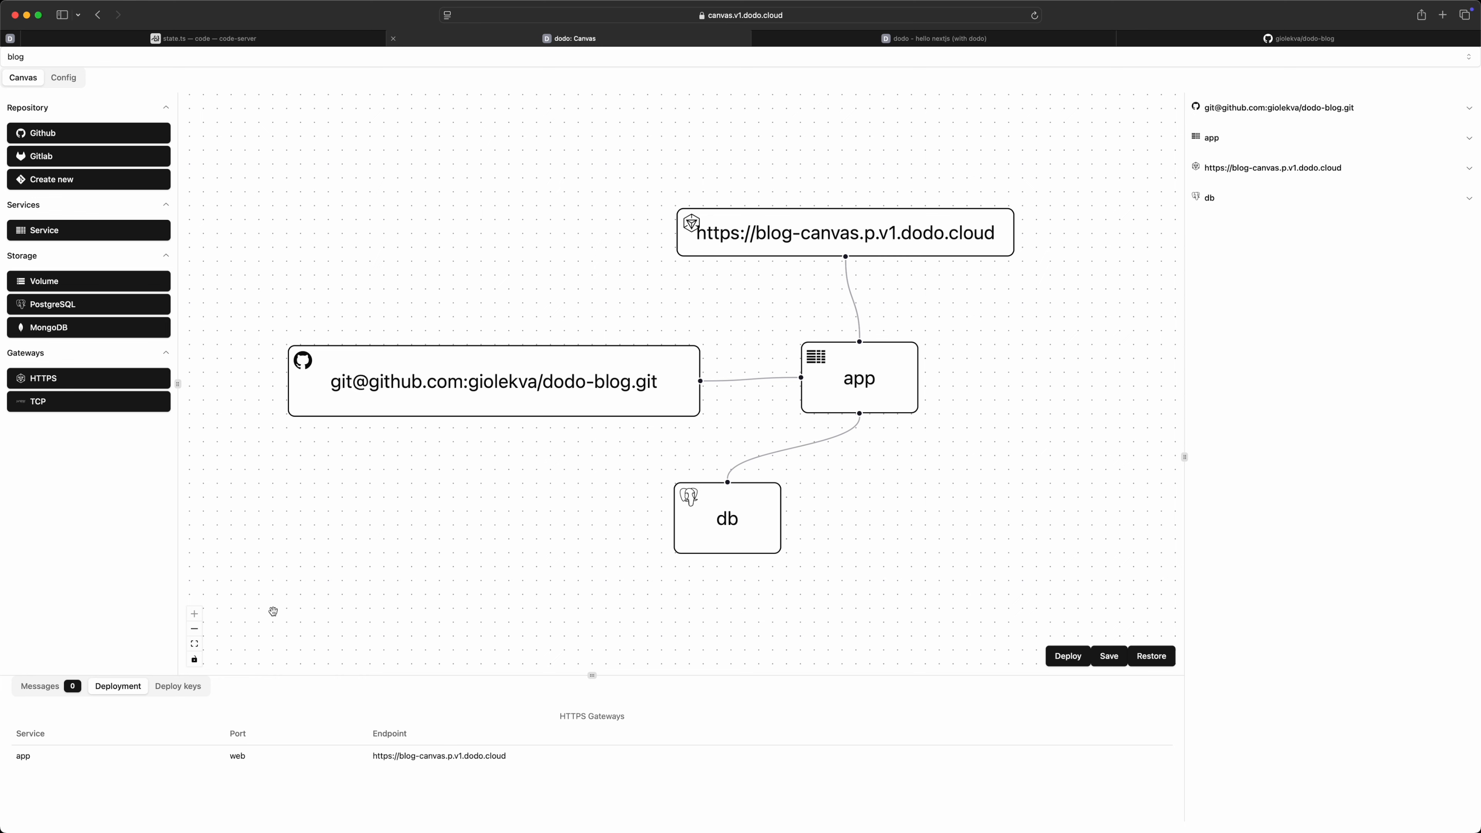
{"action": "left_click", "coordinate": [195, 645]}
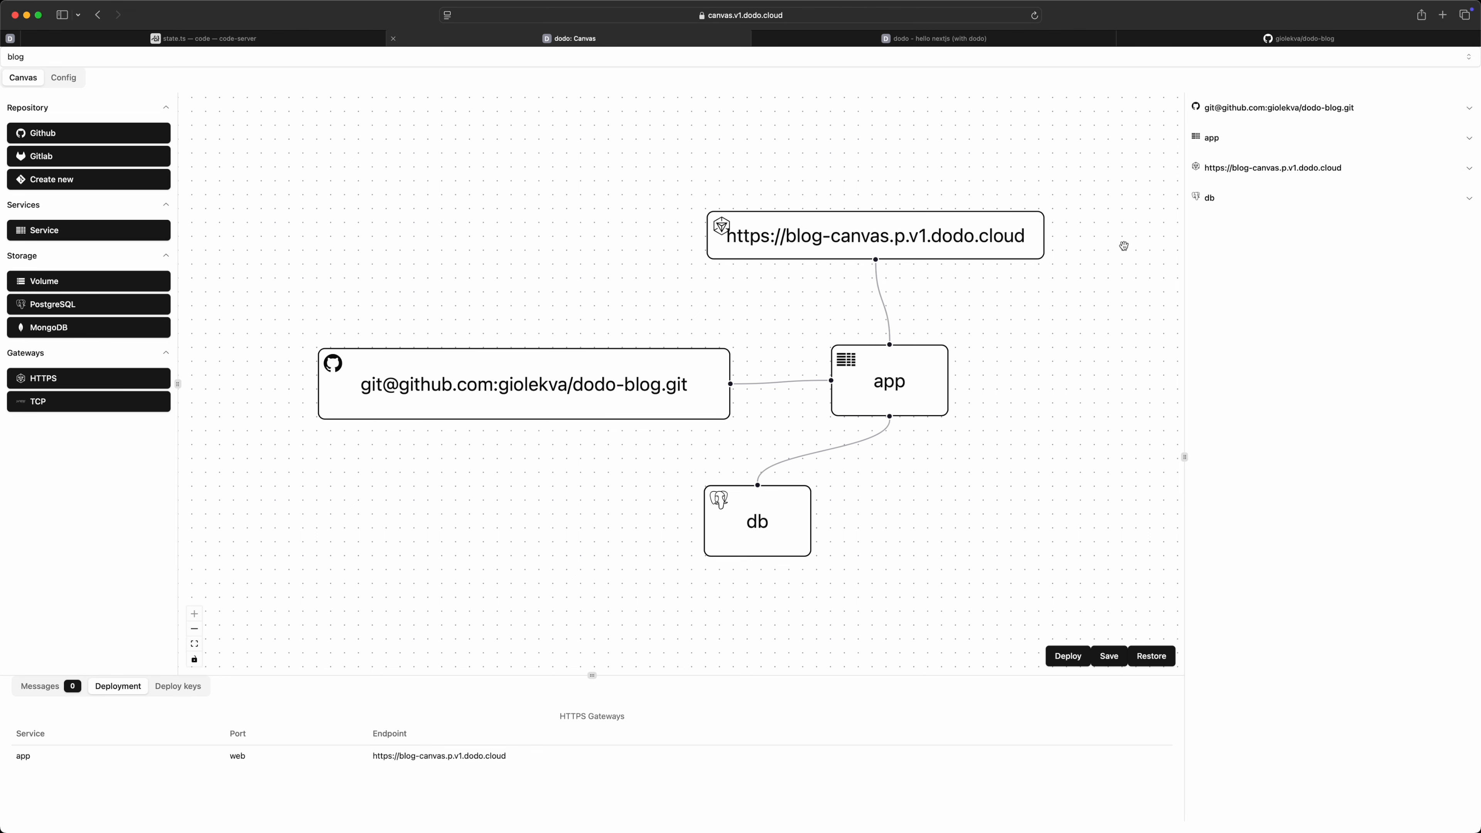
{"action": "left_click", "coordinate": [823, 230]}
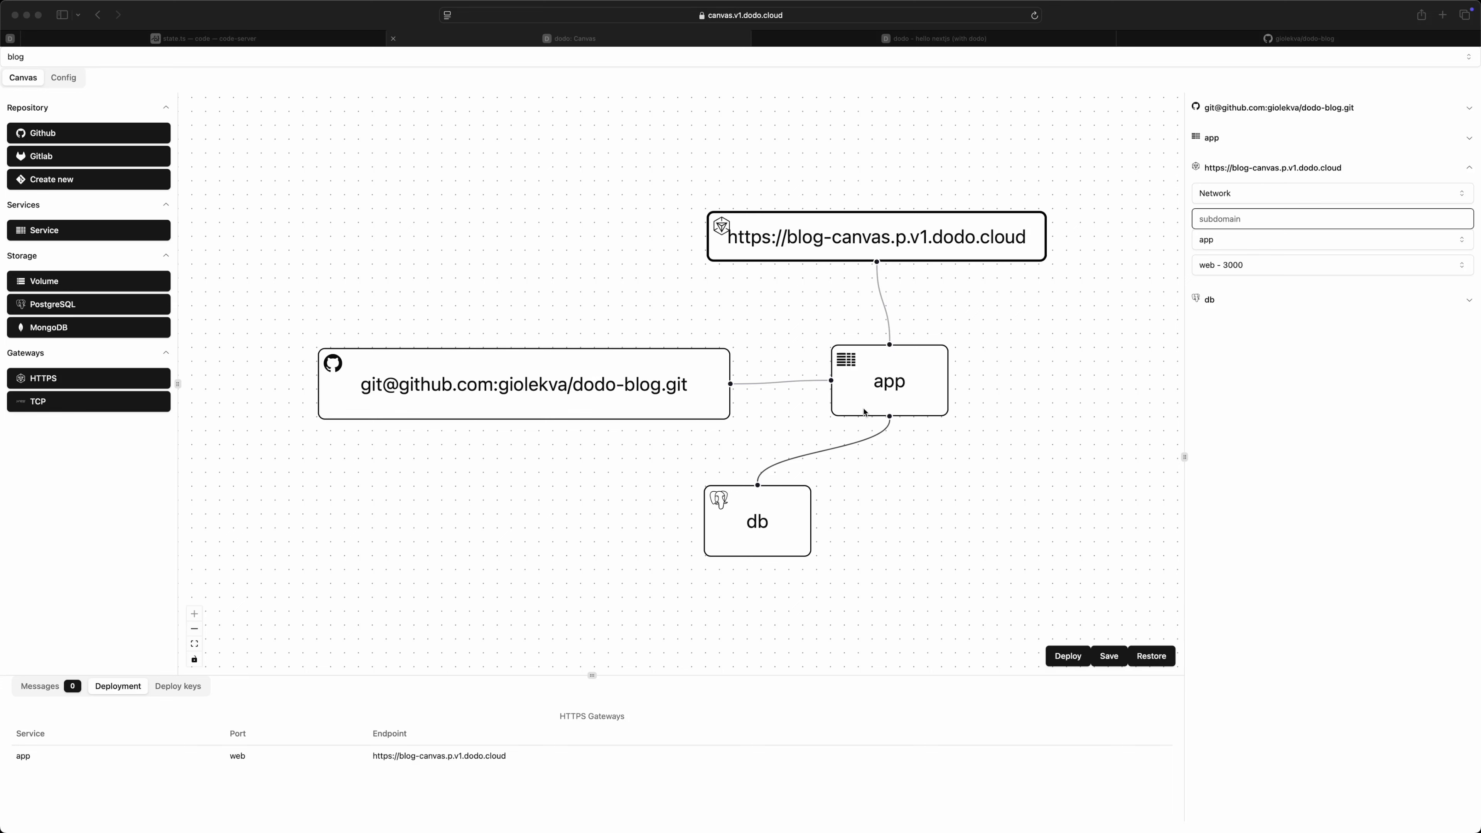
{"action": "left_click", "coordinate": [927, 544]}
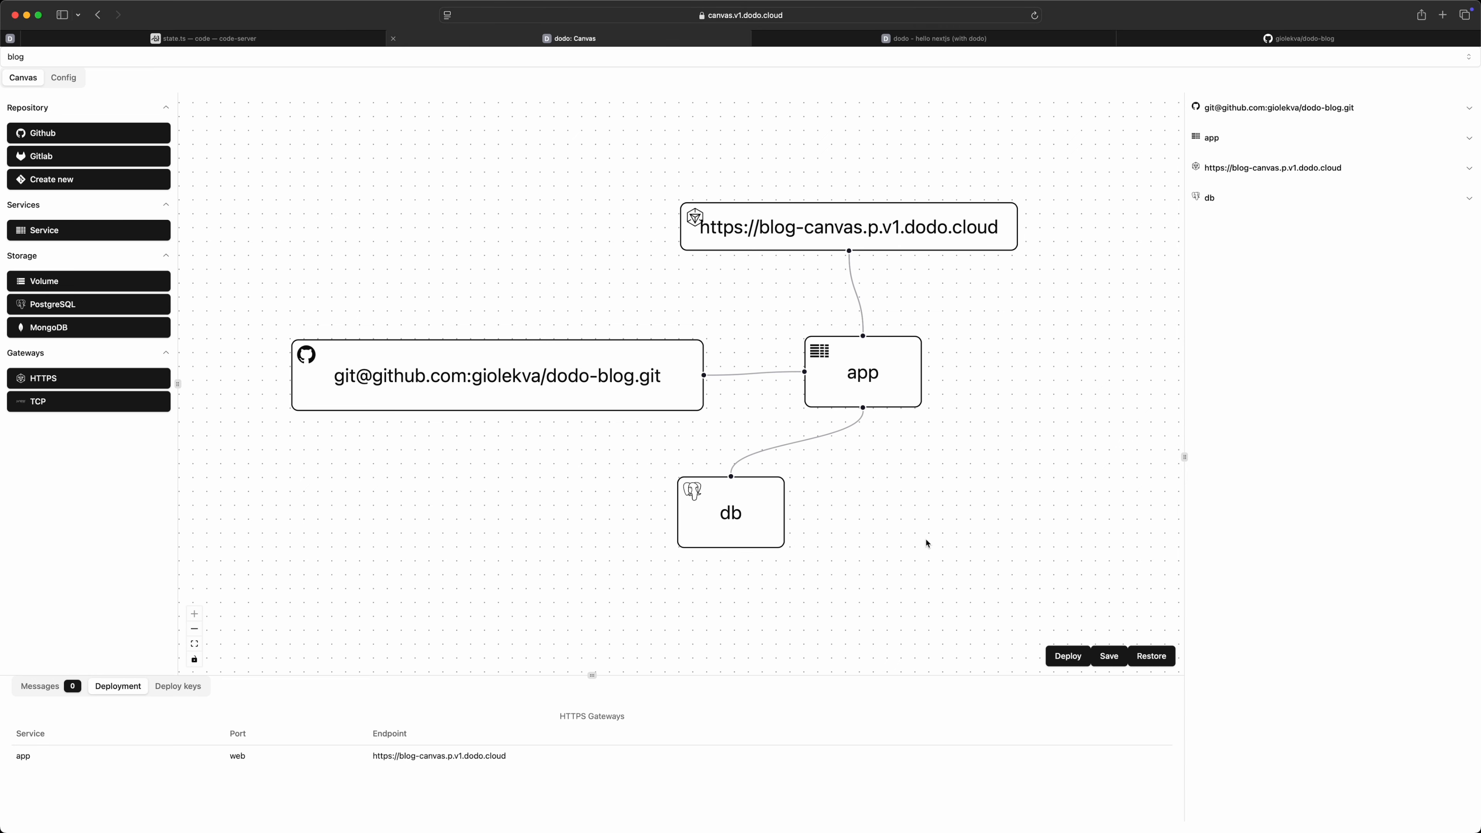